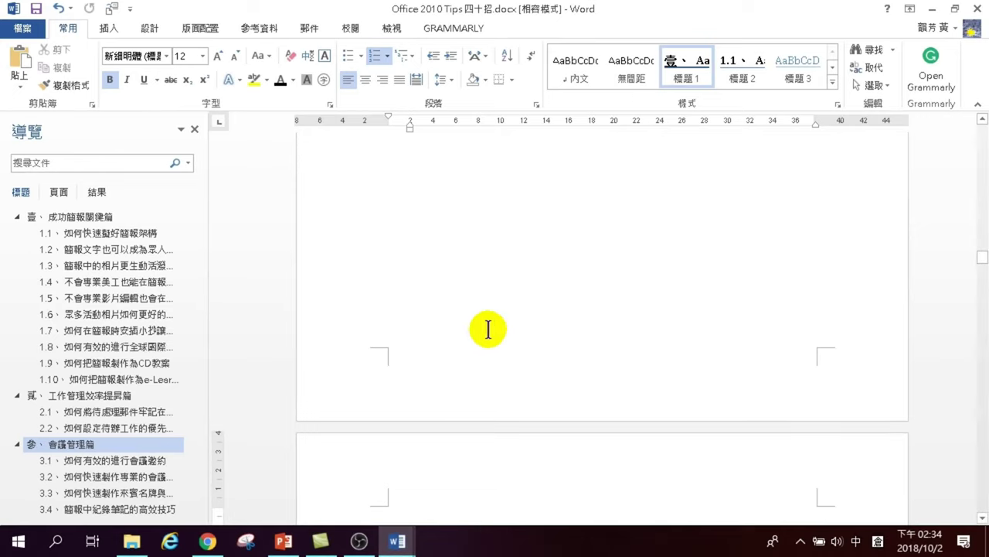
- Move the insertion point to the very start of the document, above the 壹 chapter heading
{"action": "scroll", "coordinate": [619, 270], "scroll_direction": "up", "scroll_amount": 3}
{"action": "left_click_drag", "start_coordinate": [982, 255], "coordinate": [984, 131]}
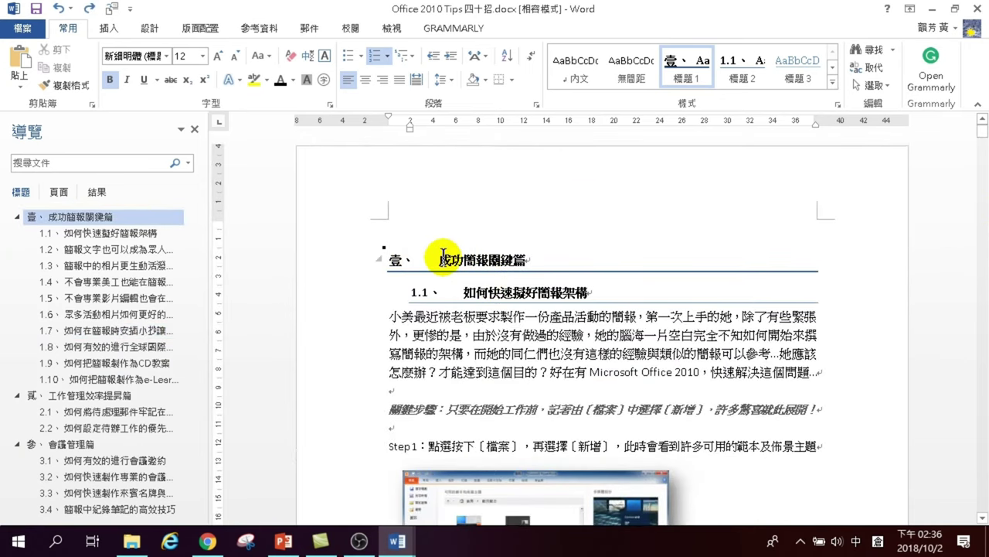
{"action": "left_click", "coordinate": [437, 257]}
{"action": "scroll", "coordinate": [464, 294], "scroll_direction": "up", "scroll_amount": 3}
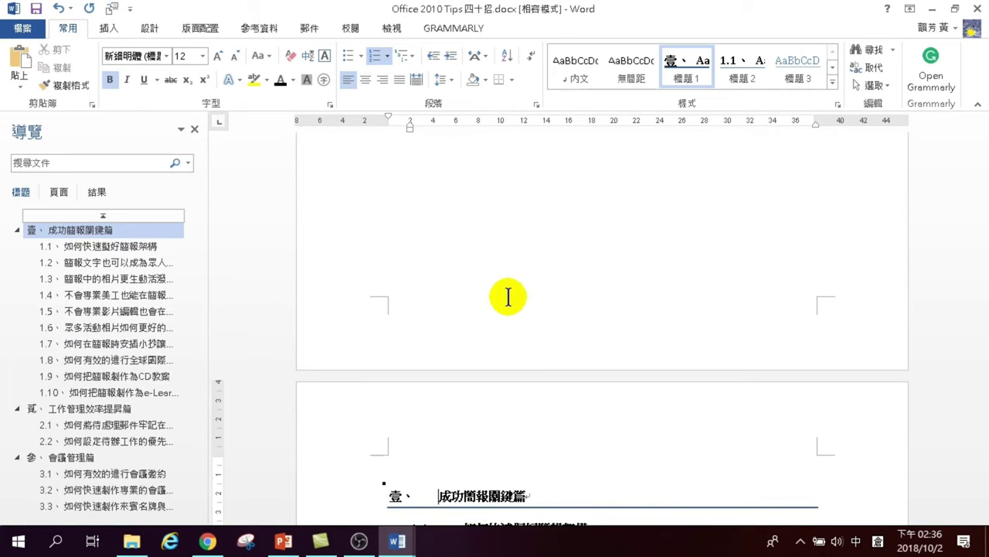
{"action": "key", "text": "ctrl+Home"}
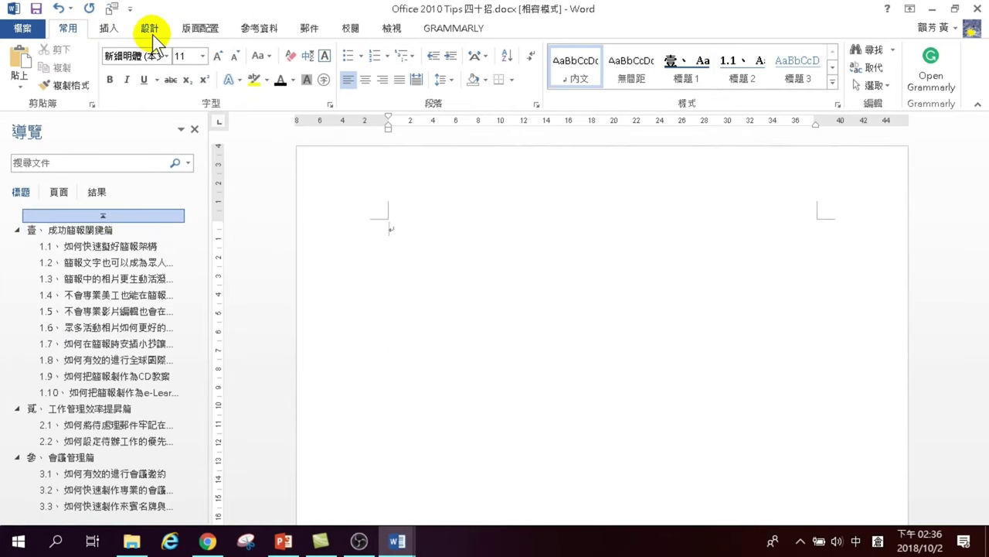
- Insert a custom table of contents listing chapters 壹 through 柒 with page numbers
{"action": "left_click", "coordinate": [260, 28]}
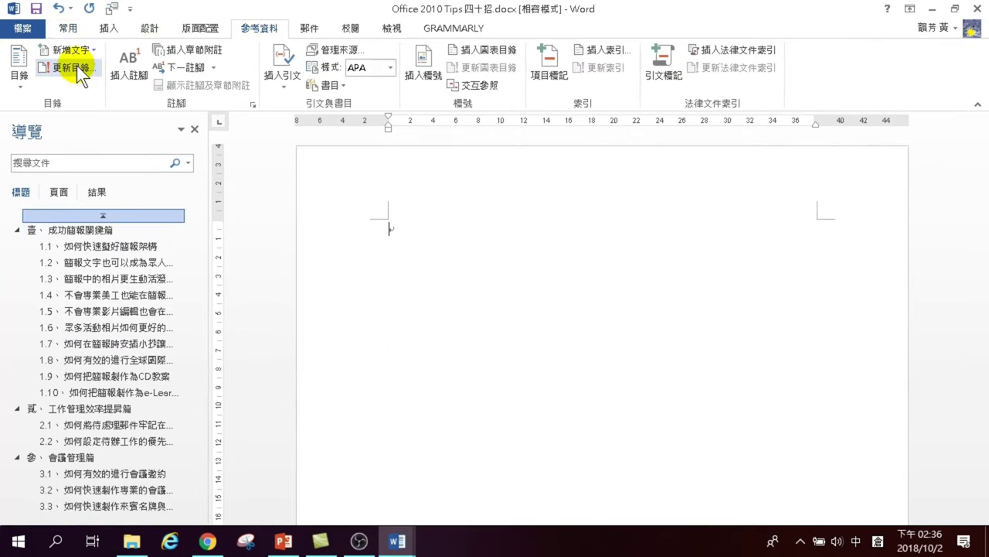
{"action": "left_click", "coordinate": [17, 65]}
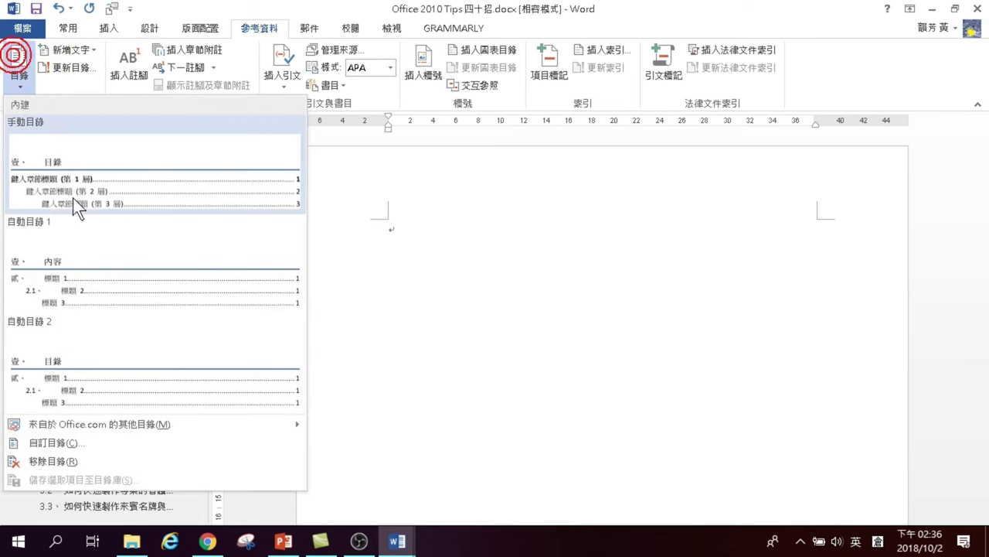
{"action": "left_click", "coordinate": [45, 440]}
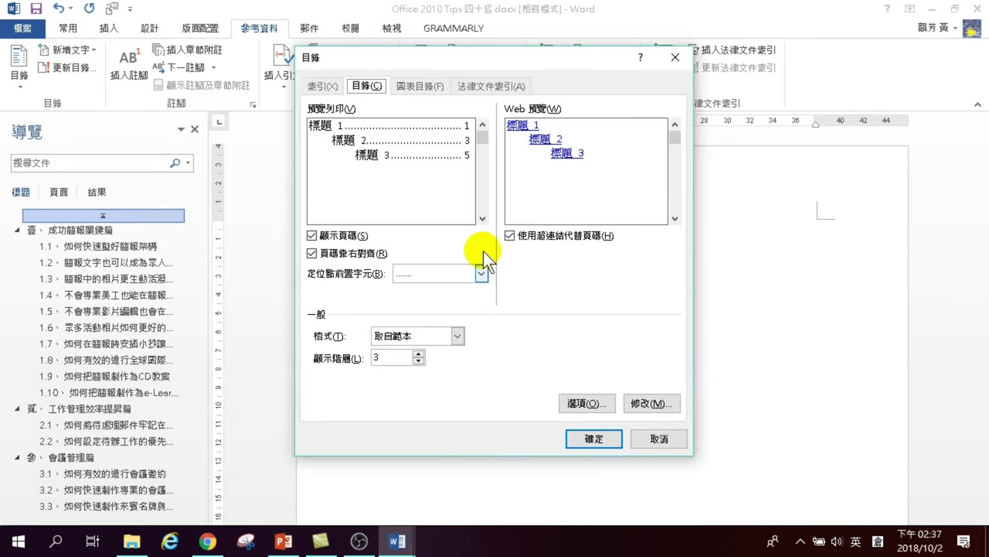
{"action": "left_click", "coordinate": [594, 435]}
{"action": "scroll", "coordinate": [593, 424], "scroll_direction": "down", "scroll_amount": 10}
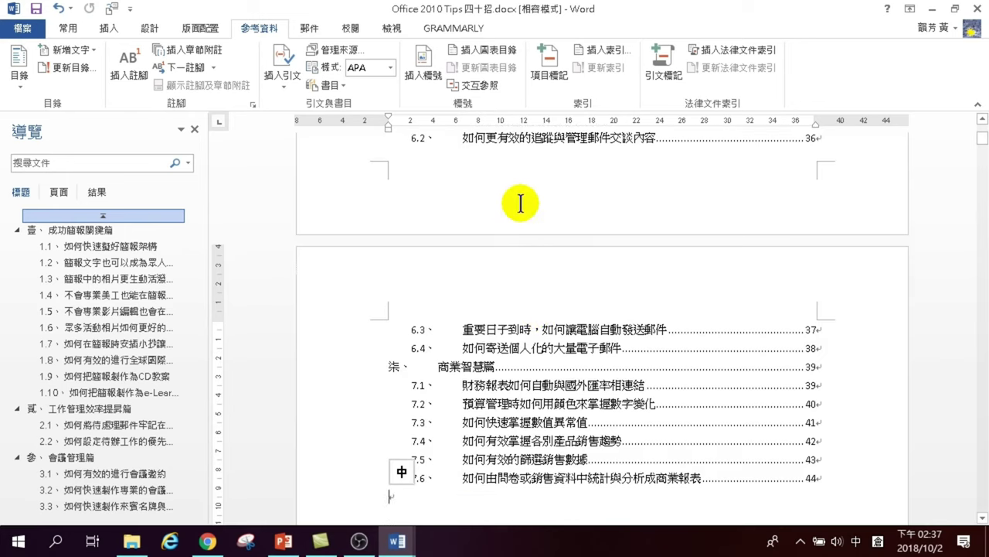
{"action": "scroll", "coordinate": [519, 203], "scroll_direction": "up", "scroll_amount": 5}
{"action": "scroll", "coordinate": [530, 286], "scroll_direction": "up", "scroll_amount": 5}
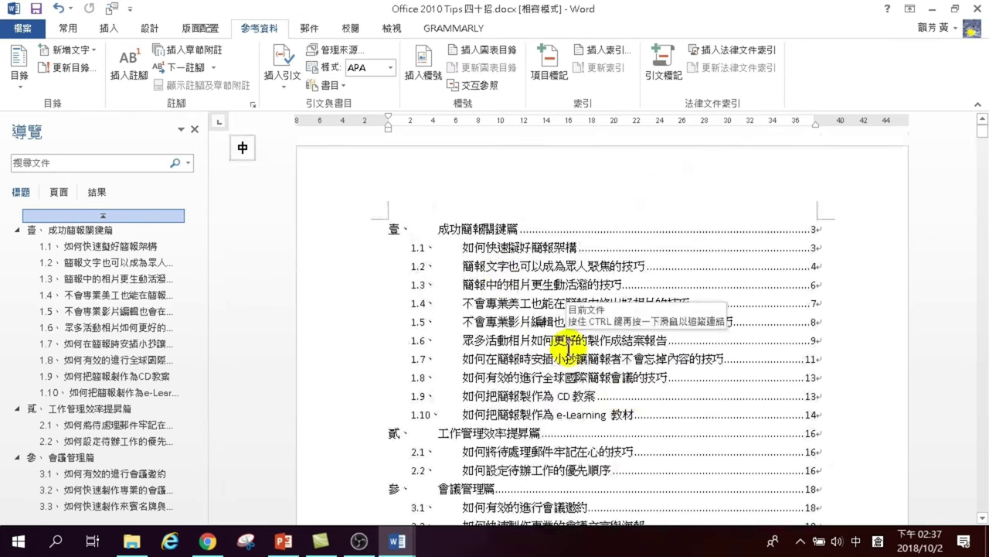
{"action": "scroll", "coordinate": [538, 317], "scroll_direction": "down", "scroll_amount": 3}
{"action": "scroll", "coordinate": [537, 327], "scroll_direction": "down", "scroll_amount": 5}
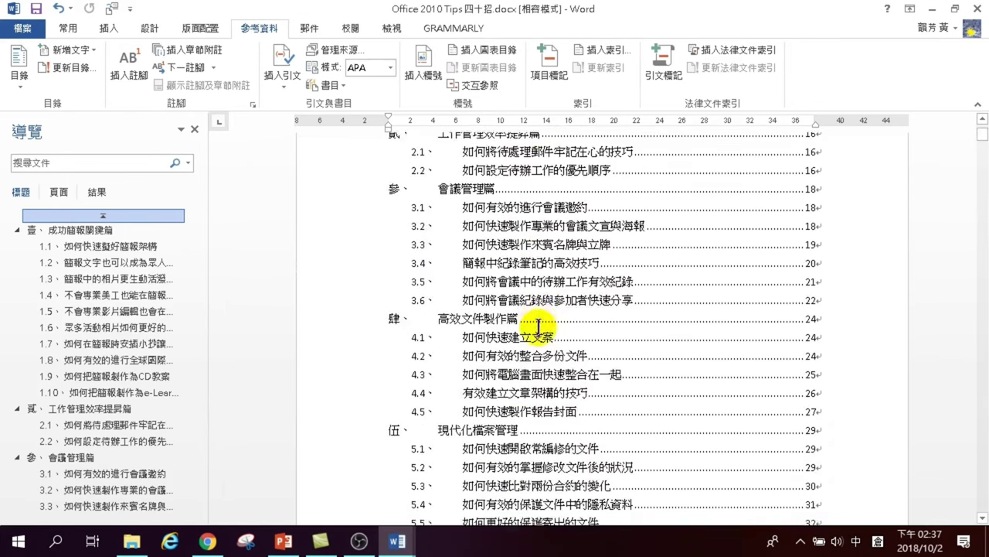
{"action": "scroll", "coordinate": [539, 347], "scroll_direction": "down", "scroll_amount": 10}
{"action": "scroll", "coordinate": [538, 349], "scroll_direction": "down", "scroll_amount": 3}
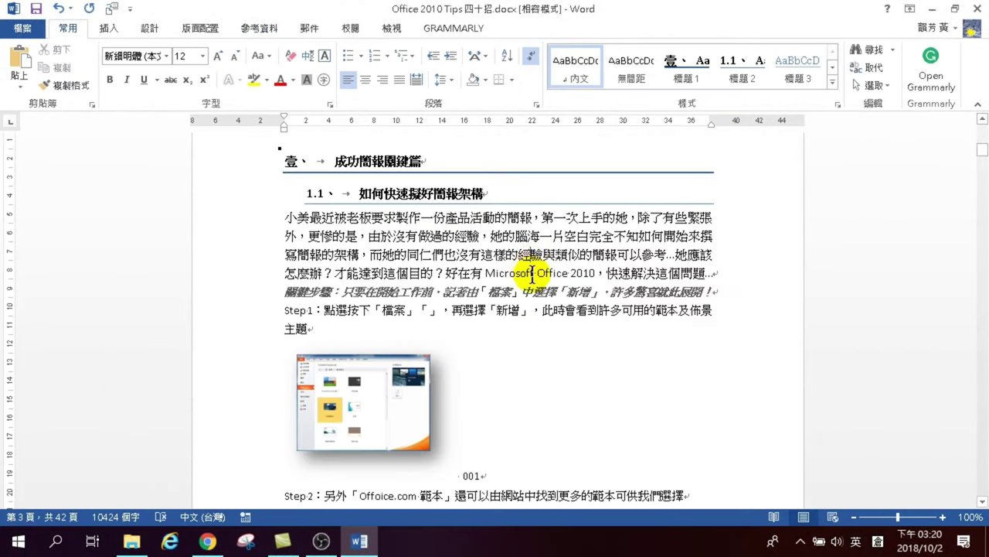
- Jump to page 8 and place the cursor in the Step 3 line about the video's style
{"action": "left_click_drag", "start_coordinate": [984, 162], "coordinate": [983, 205]}
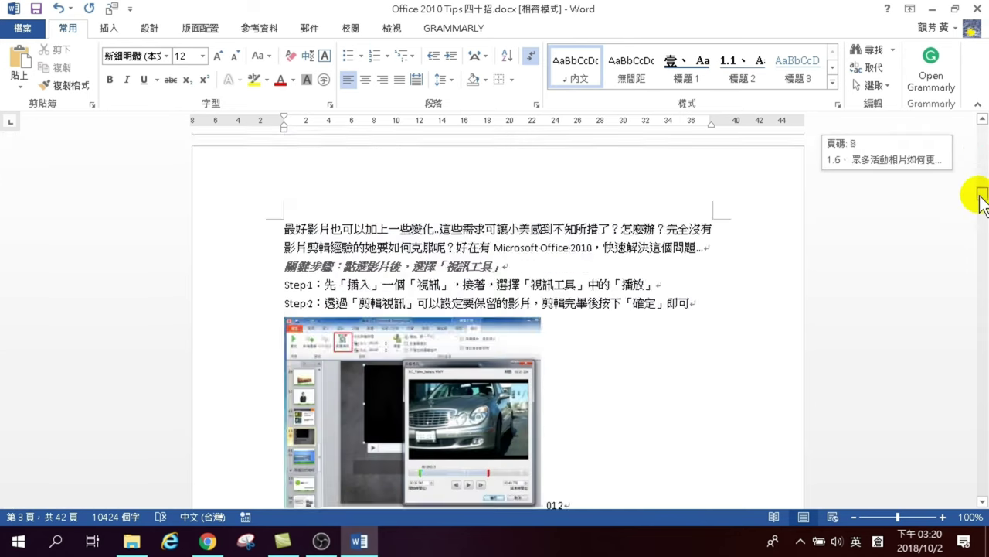
{"action": "left_click", "coordinate": [572, 280]}
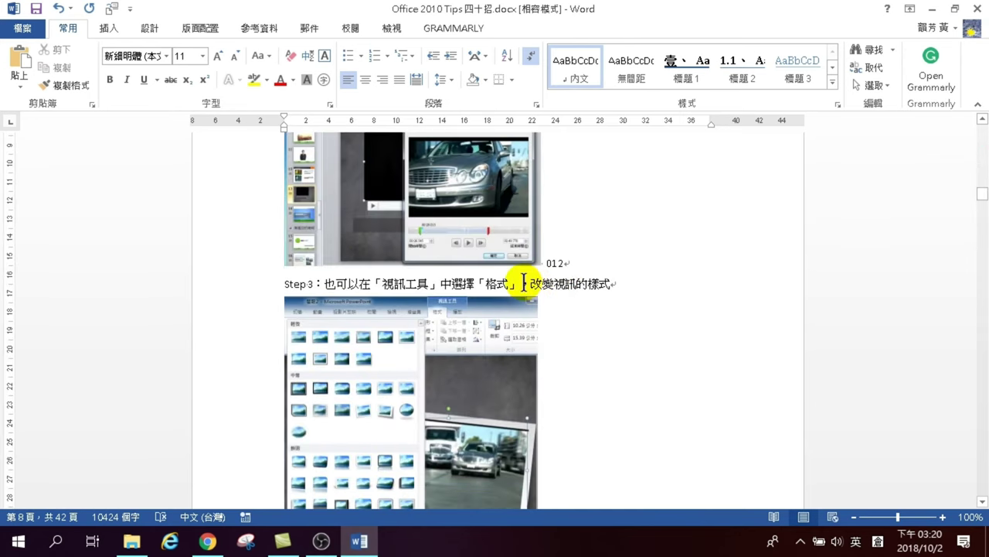
{"action": "left_click", "coordinate": [116, 30]}
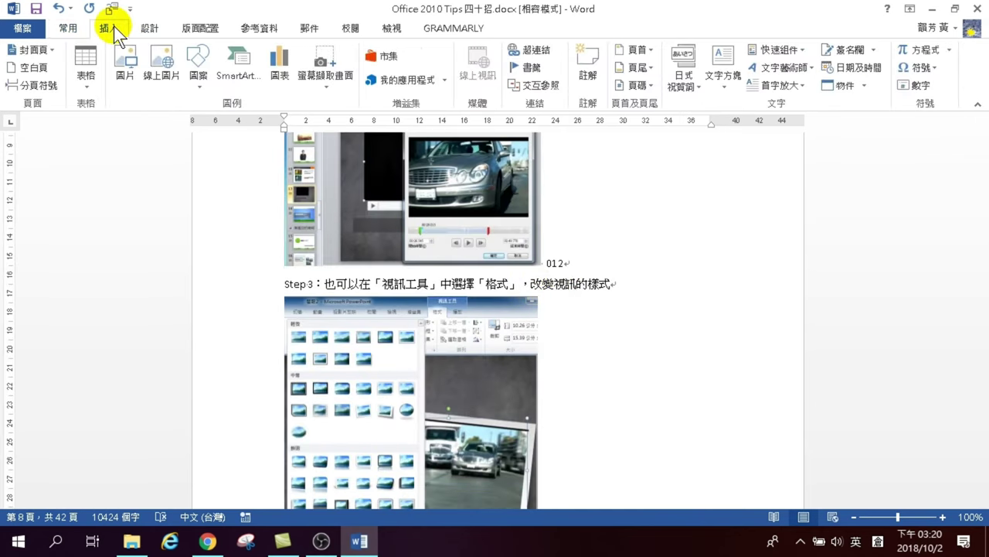
- Insert the 絲緞 cover page design, with date, title and subtitle placeholders
{"action": "left_click", "coordinate": [35, 51]}
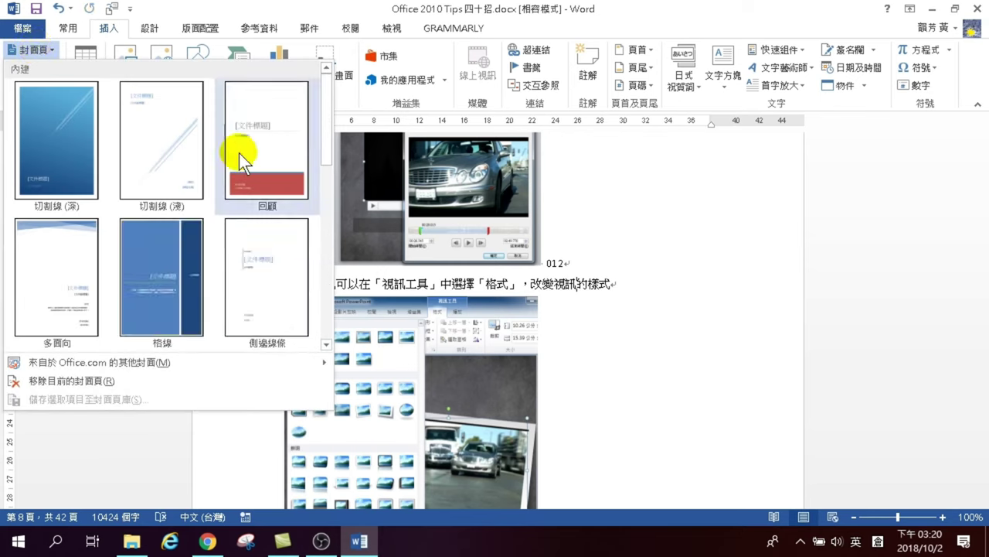
{"action": "left_click_drag", "start_coordinate": [325, 123], "coordinate": [318, 173]}
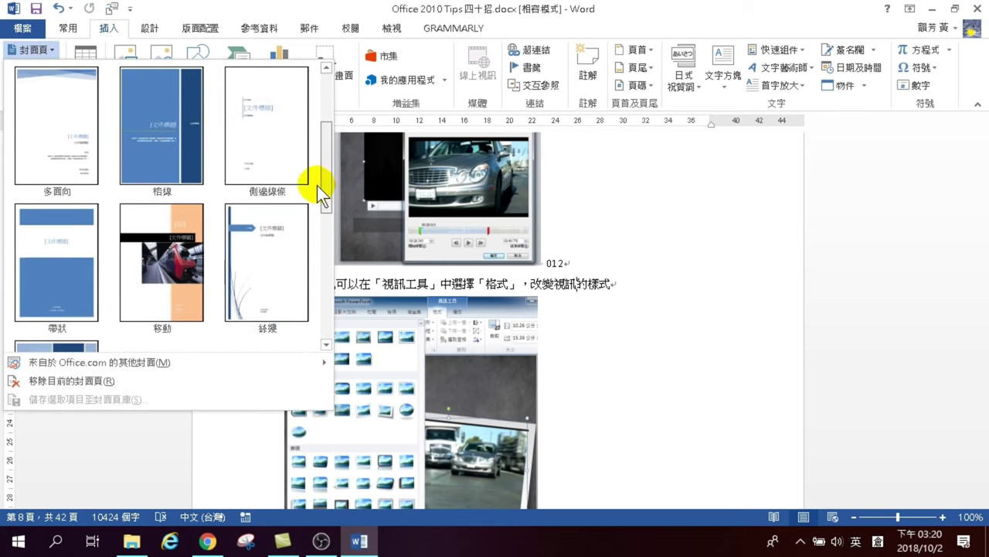
{"action": "scroll", "coordinate": [275, 245], "scroll_direction": "down", "scroll_amount": 1}
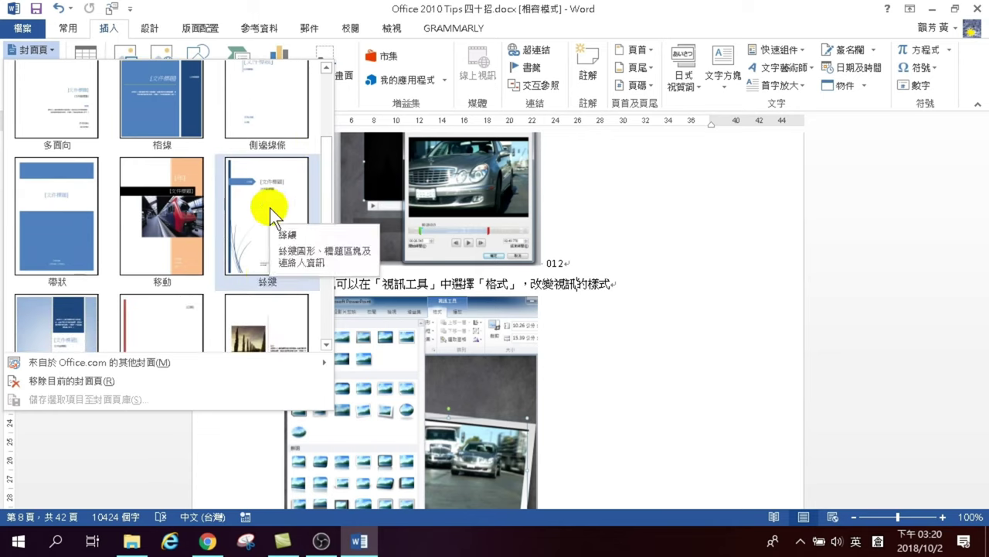
{"action": "left_click", "coordinate": [274, 216]}
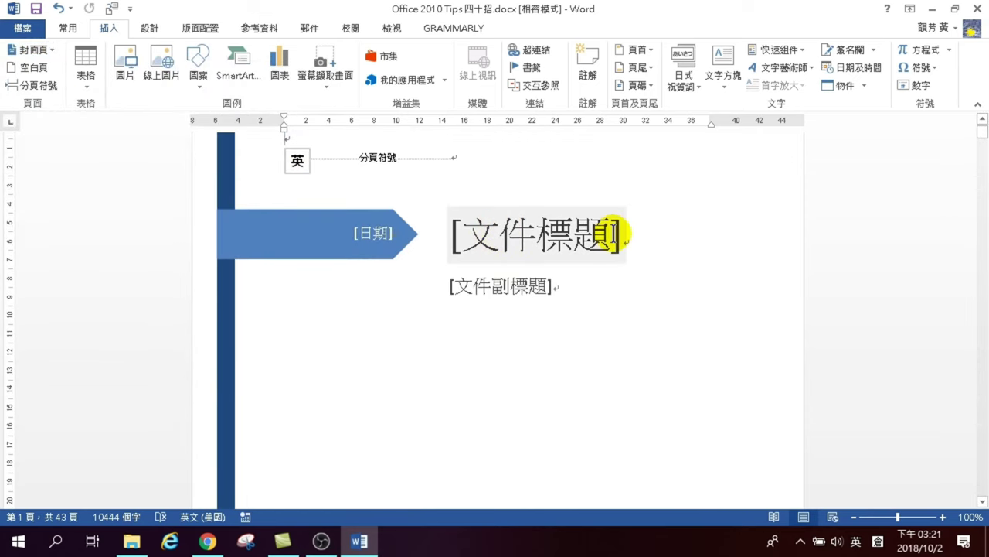
- Zoom the view out to 60% to review the new cover page
{"action": "left_click", "coordinate": [853, 516]}
{"action": "left_click", "coordinate": [853, 517]}
{"action": "left_click", "coordinate": [853, 517]}
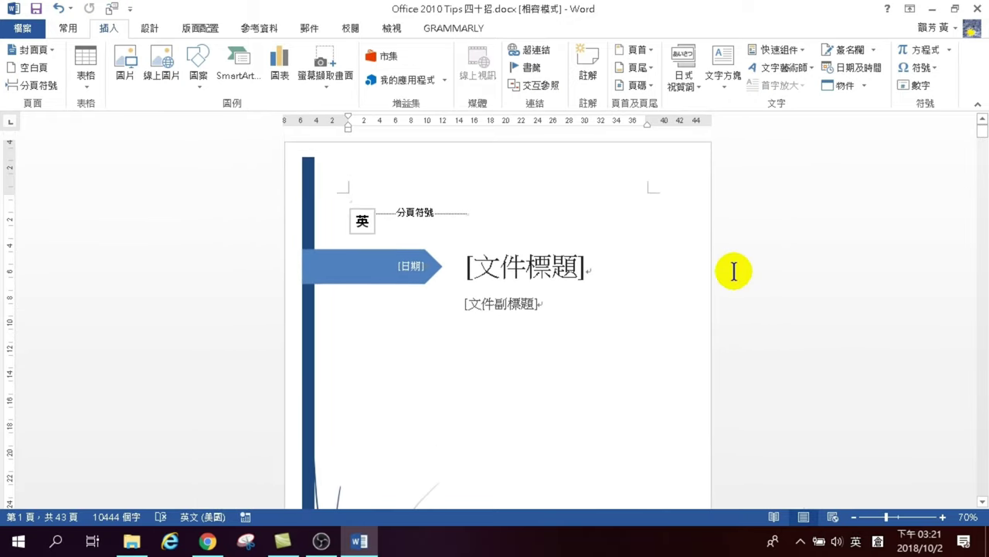
{"action": "left_click", "coordinate": [855, 516]}
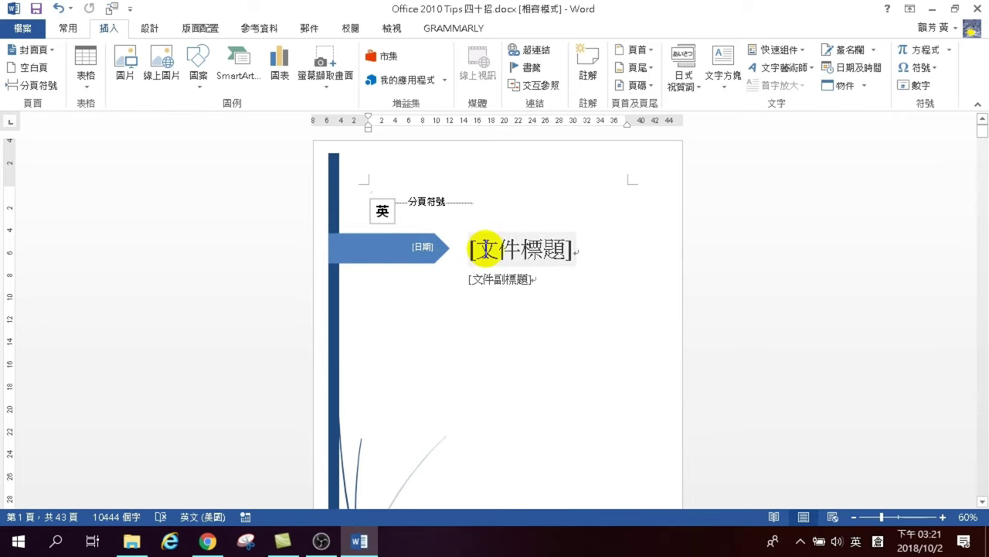
- Return to page 8 and place the cursor in the section 1.5 paragraph
{"action": "scroll", "coordinate": [516, 279], "scroll_direction": "down", "scroll_amount": 2}
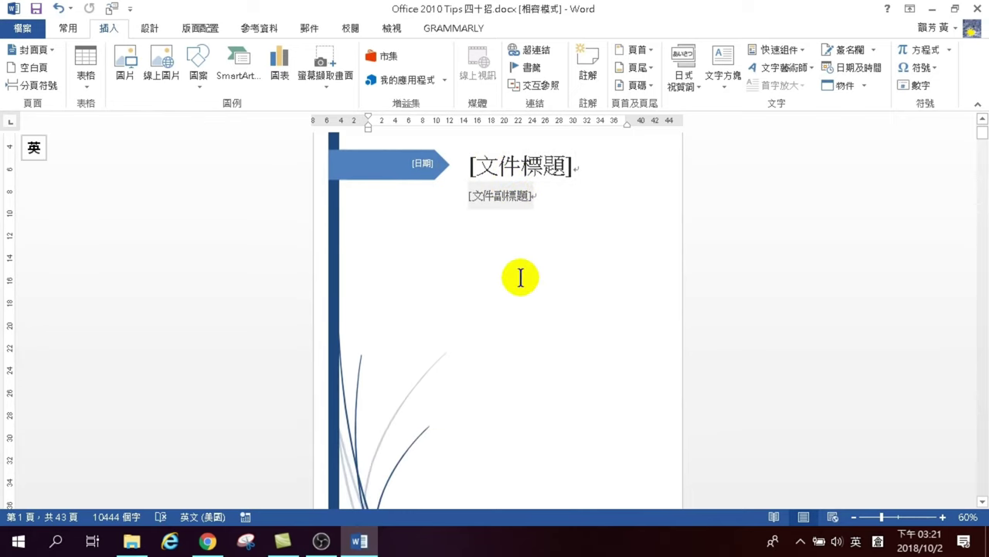
{"action": "left_click_drag", "start_coordinate": [982, 132], "coordinate": [982, 194]}
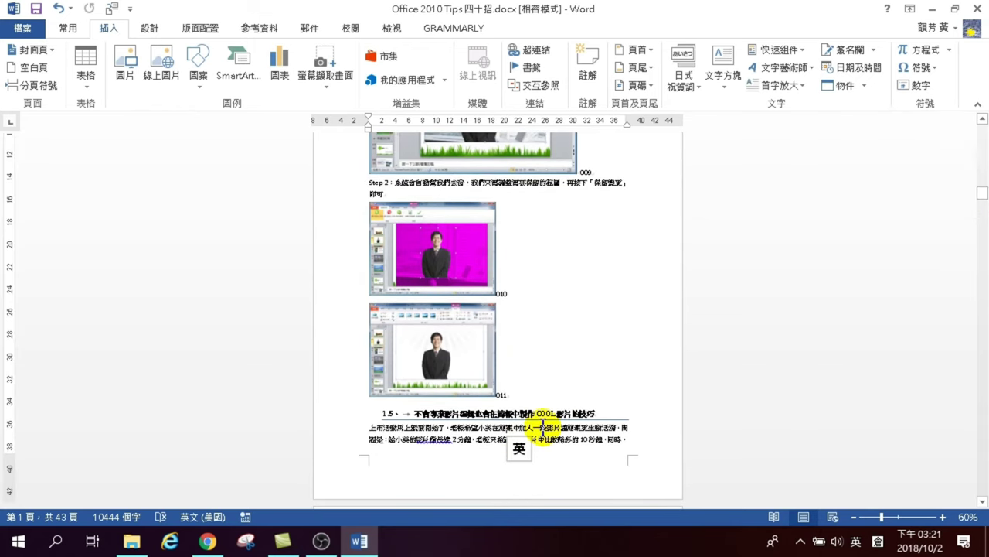
{"action": "left_click_drag", "start_coordinate": [435, 438], "coordinate": [512, 438]}
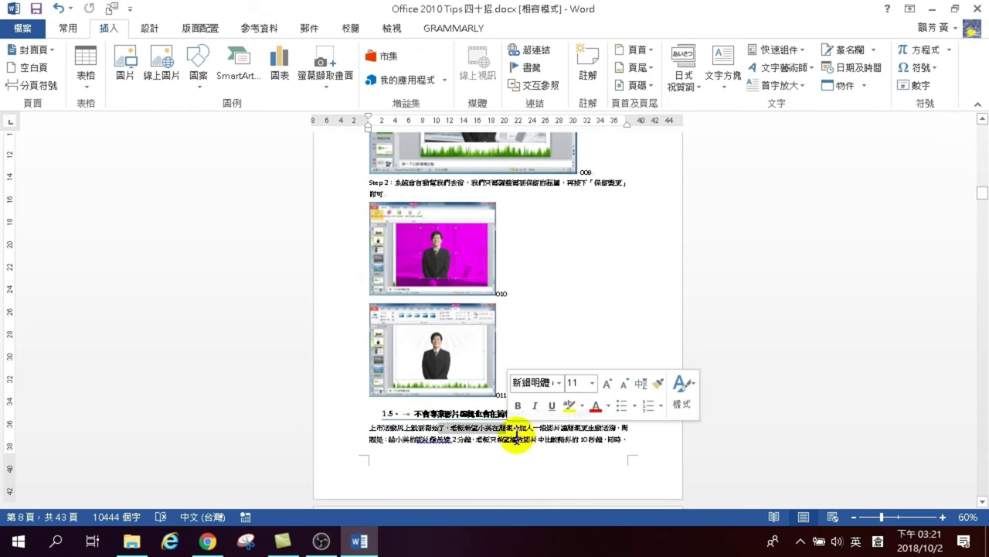
{"action": "left_click", "coordinate": [543, 436]}
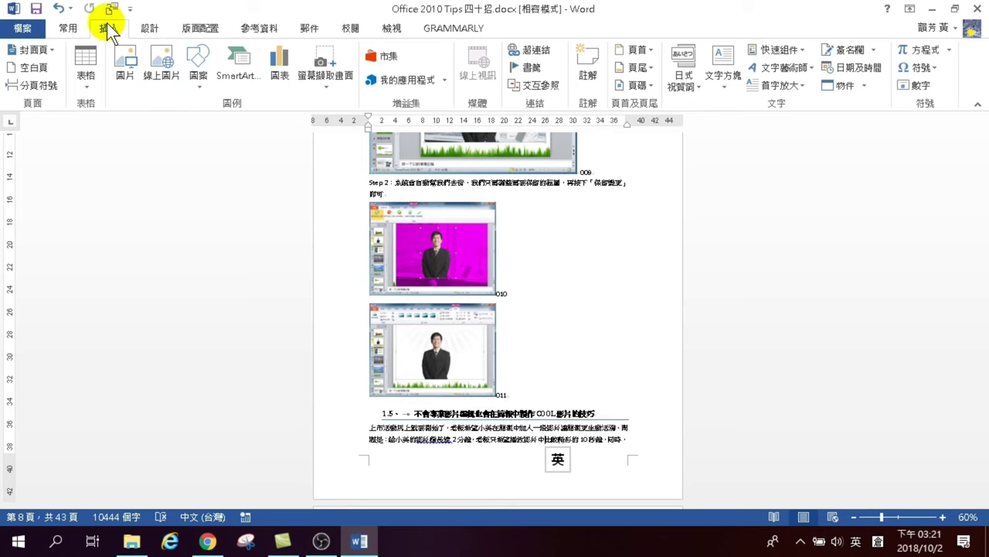
- Swap the cover page for the blue 格線 design and select its [文件標題] title placeholder
{"action": "left_click", "coordinate": [39, 49]}
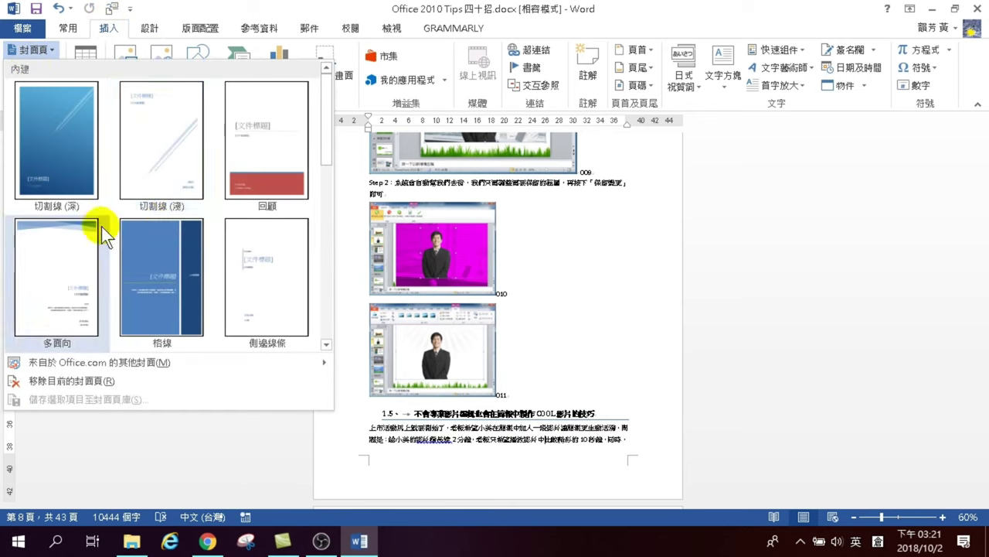
{"action": "left_click", "coordinate": [170, 260]}
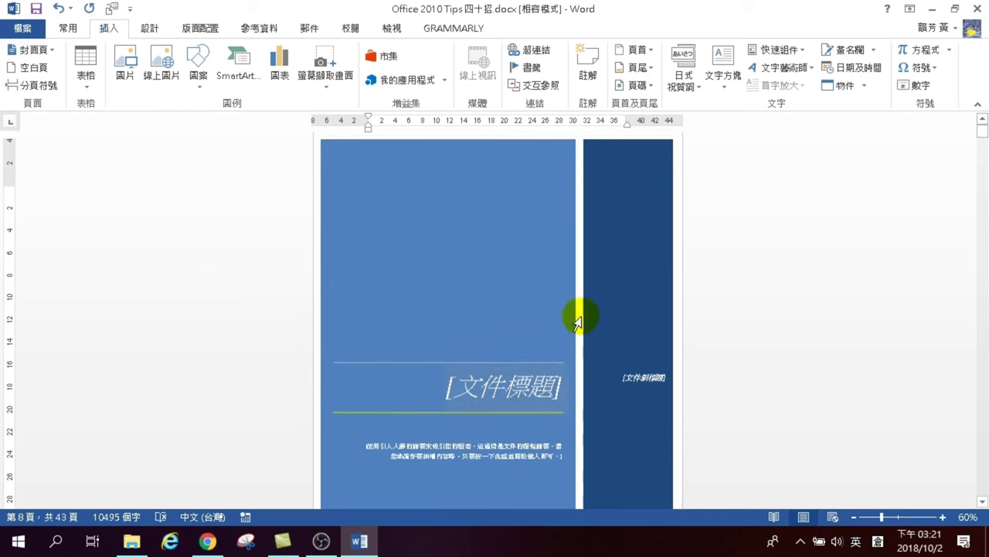
{"action": "scroll", "coordinate": [561, 333], "scroll_direction": "down", "scroll_amount": 3}
{"action": "scroll", "coordinate": [561, 346], "scroll_direction": "down", "scroll_amount": 2}
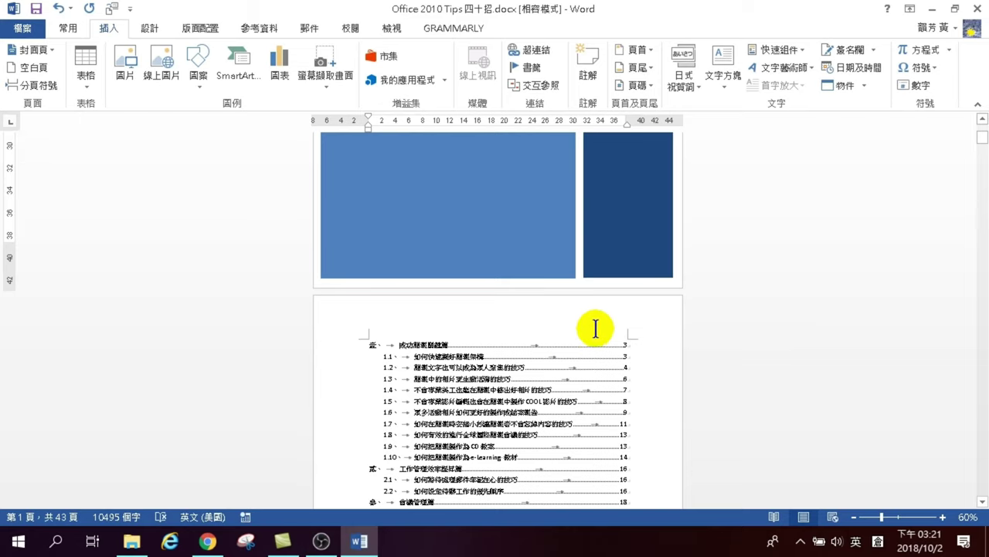
{"action": "scroll", "coordinate": [557, 309], "scroll_direction": "up", "scroll_amount": 3}
{"action": "scroll", "coordinate": [534, 294], "scroll_direction": "up", "scroll_amount": 3}
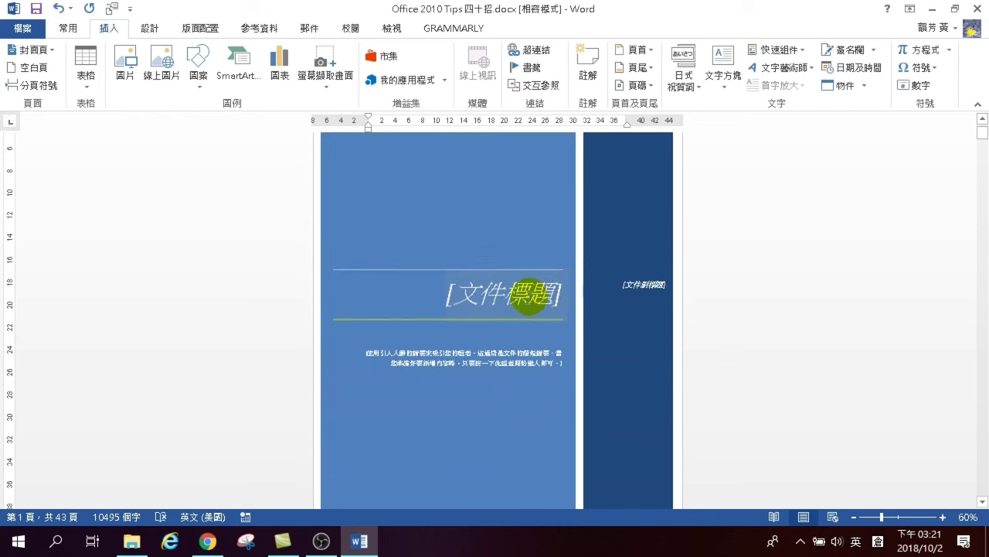
{"action": "left_click", "coordinate": [501, 293]}
{"action": "left_click", "coordinate": [502, 294]}
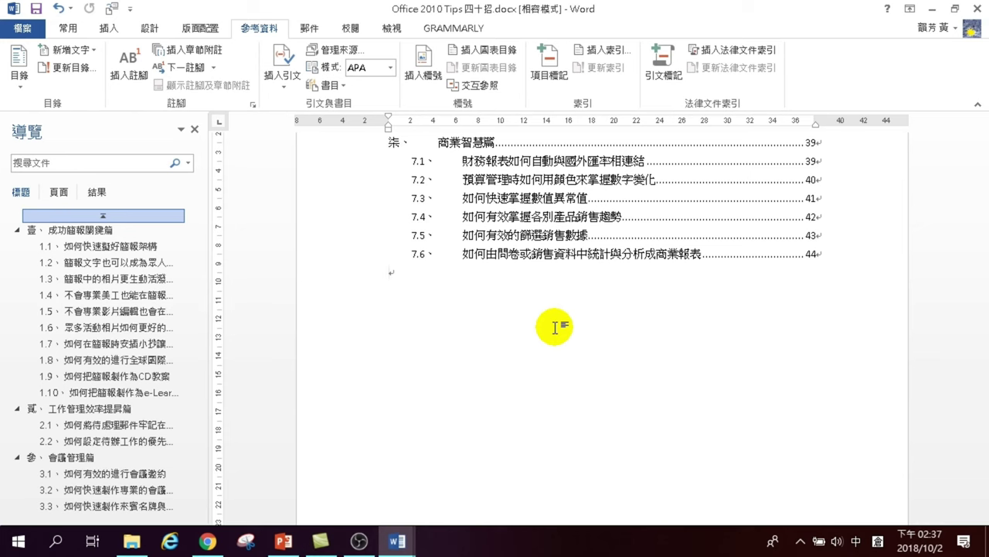
- Select the 壹 heading text 成功簡報關鍵篇, then bring the 20181002高效文件製作 presentation forward
{"action": "scroll", "coordinate": [537, 275], "scroll_direction": "down", "scroll_amount": 10}
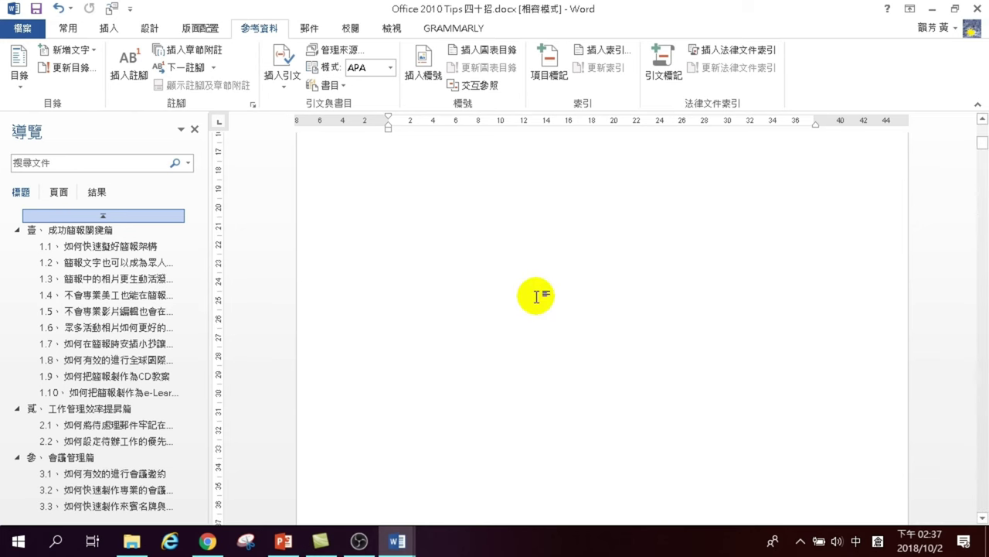
{"action": "scroll", "coordinate": [514, 286], "scroll_direction": "down", "scroll_amount": 8}
{"action": "scroll", "coordinate": [495, 255], "scroll_direction": "up", "scroll_amount": 5}
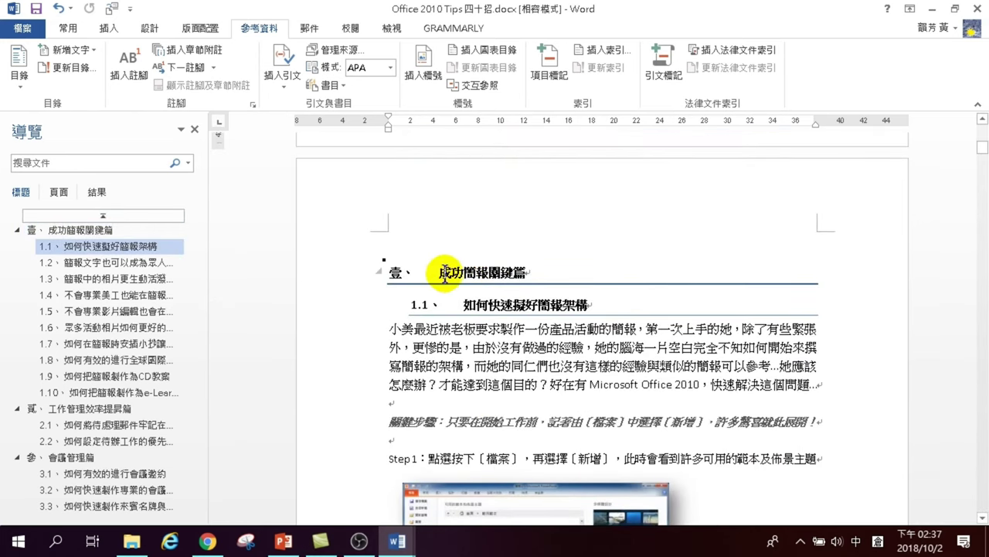
{"action": "left_click", "coordinate": [446, 270]}
{"action": "left_click_drag", "start_coordinate": [474, 263], "coordinate": [534, 270]}
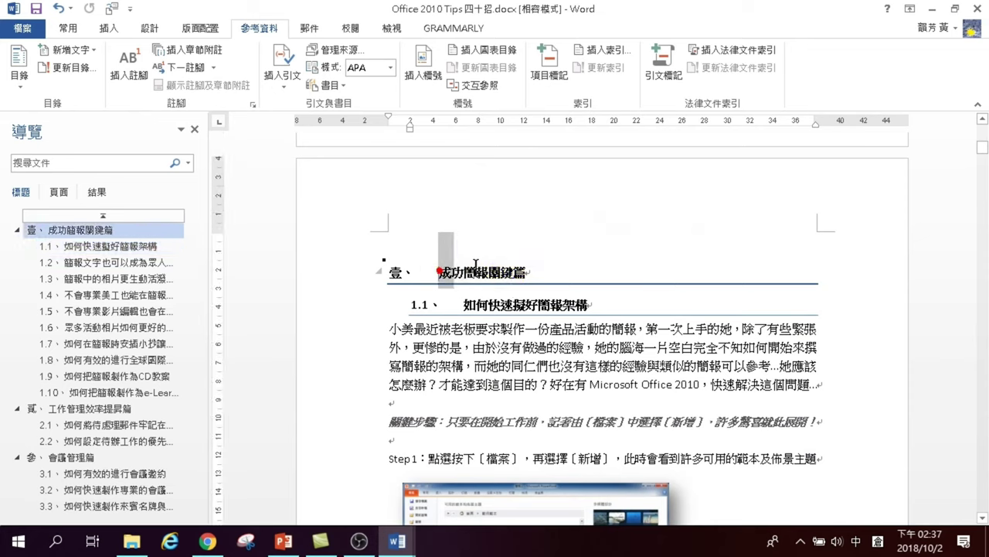
{"action": "left_click_drag", "start_coordinate": [453, 271], "coordinate": [530, 270]}
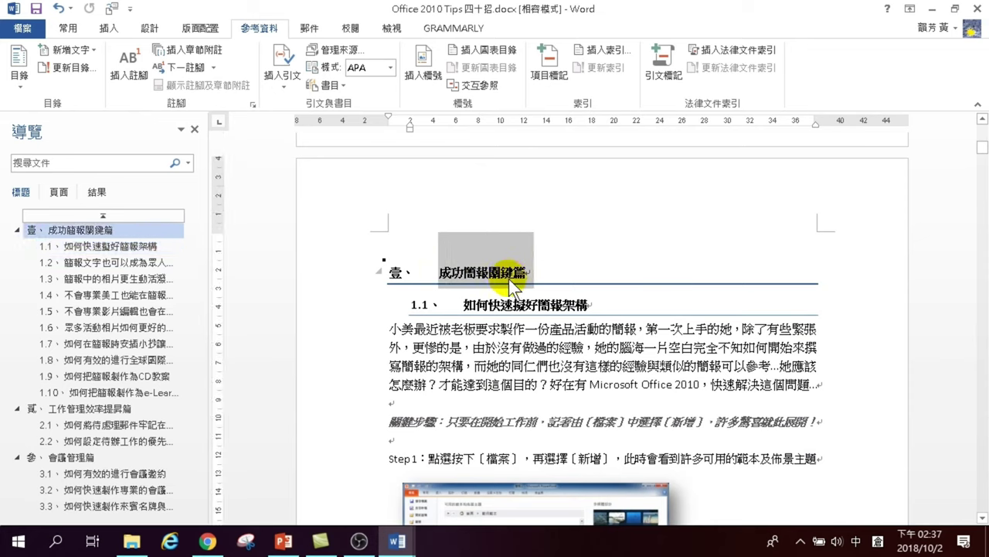
{"action": "left_click", "coordinate": [283, 541]}
- Add a new title-and-content slide 2 titled 成功簡報關鍵篇
{"action": "left_click", "coordinate": [87, 160]}
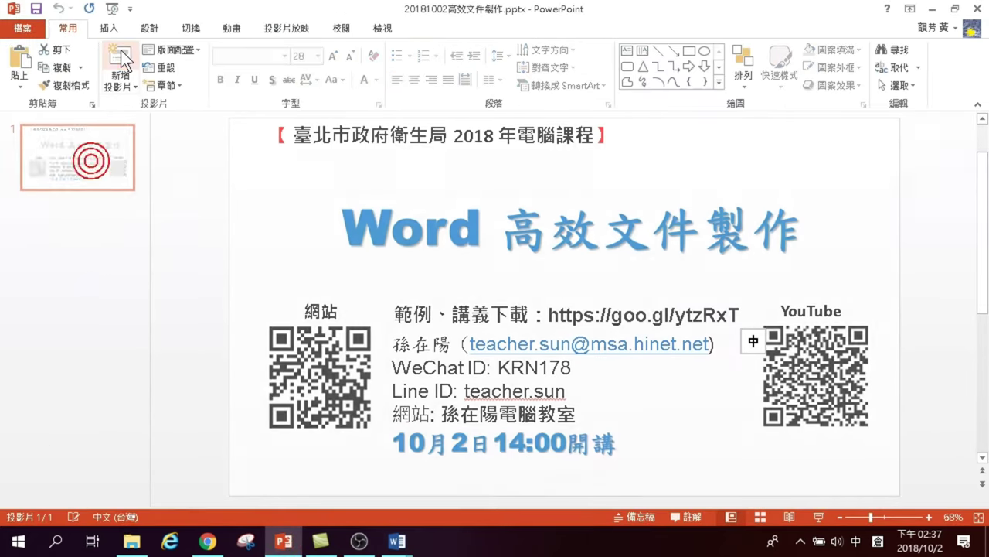
{"action": "left_click", "coordinate": [120, 64]}
{"action": "left_click", "coordinate": [365, 155]}
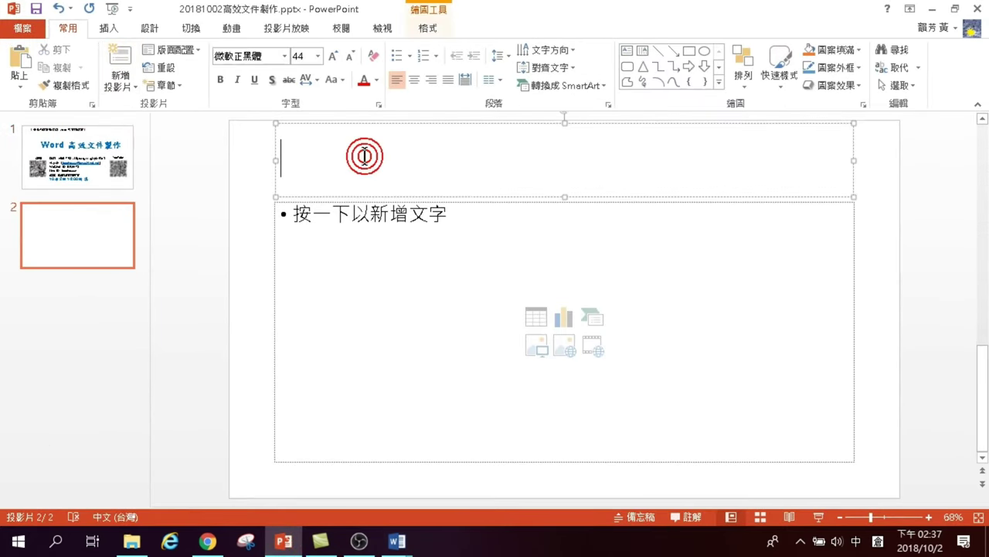
{"action": "type", "text": "成功簡報關鍵篇"}
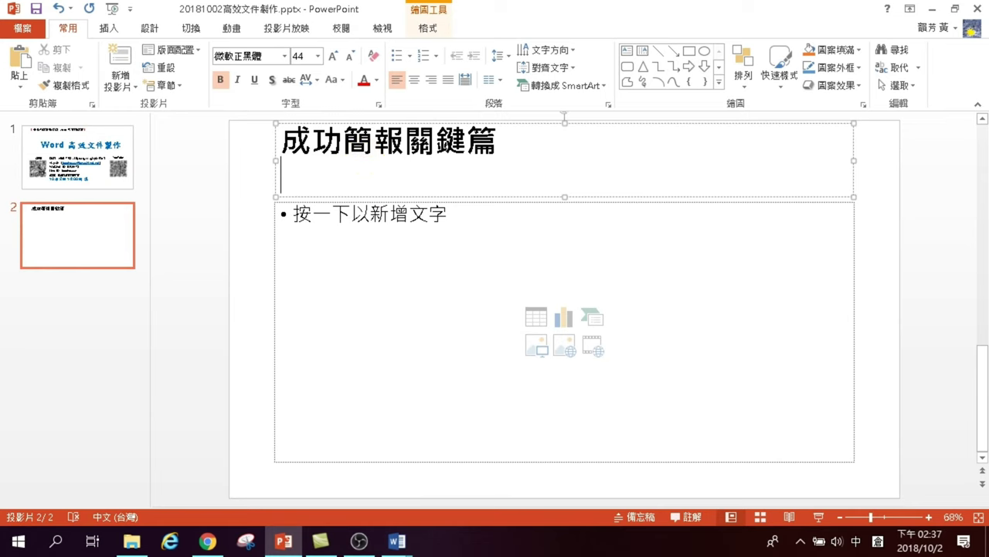
- Copy the Word heading 如何快速擬好簡報架構 into the slide's first bullet, then return to Word
{"action": "mouse_move", "coordinate": [396, 541]}
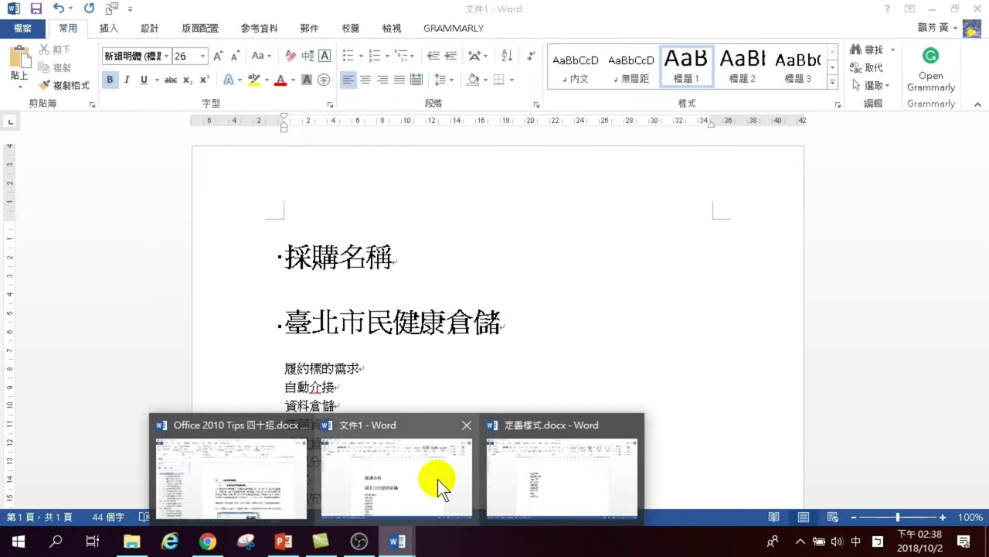
{"action": "left_click", "coordinate": [260, 475]}
{"action": "left_click_drag", "start_coordinate": [463, 304], "coordinate": [595, 307]}
{"action": "key", "text": "ctrl+c"}
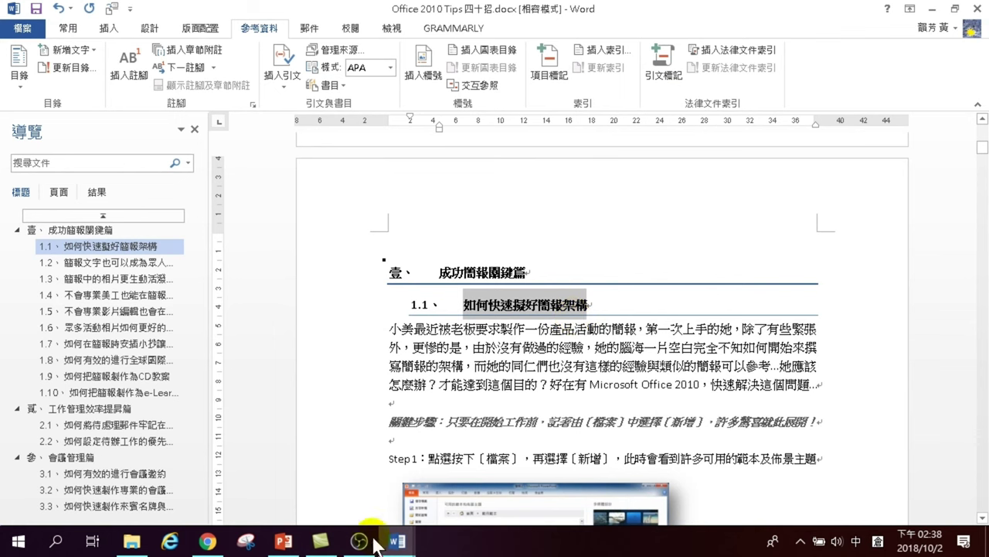
{"action": "left_click", "coordinate": [283, 539]}
{"action": "left_click", "coordinate": [379, 223]}
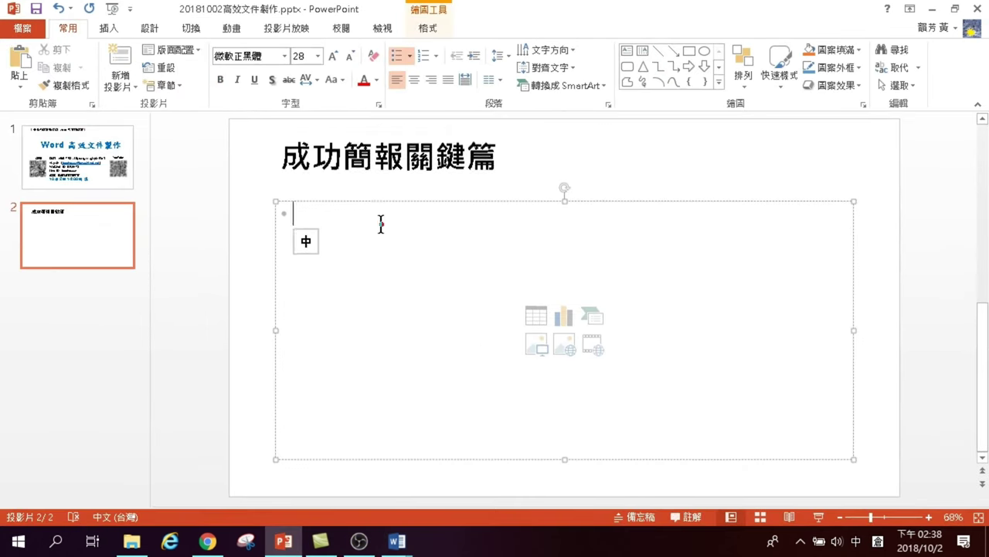
{"action": "key", "text": "ctrl+v"}
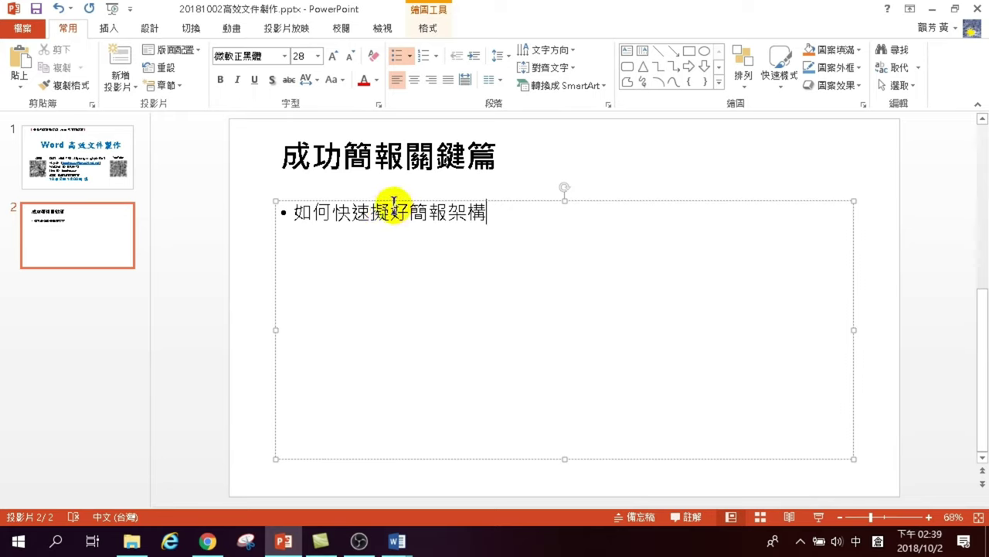
{"action": "left_click", "coordinate": [397, 541]}
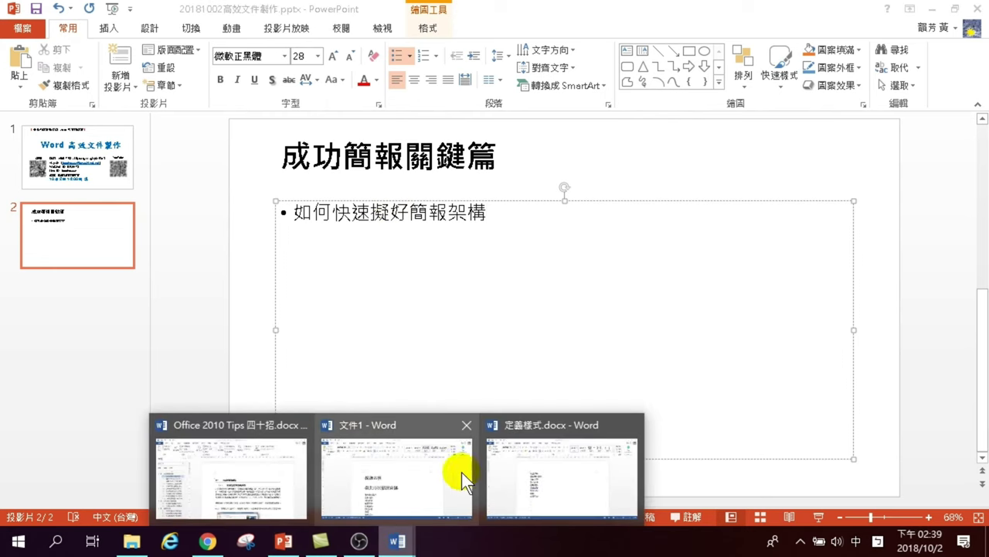
{"action": "left_click", "coordinate": [282, 475]}
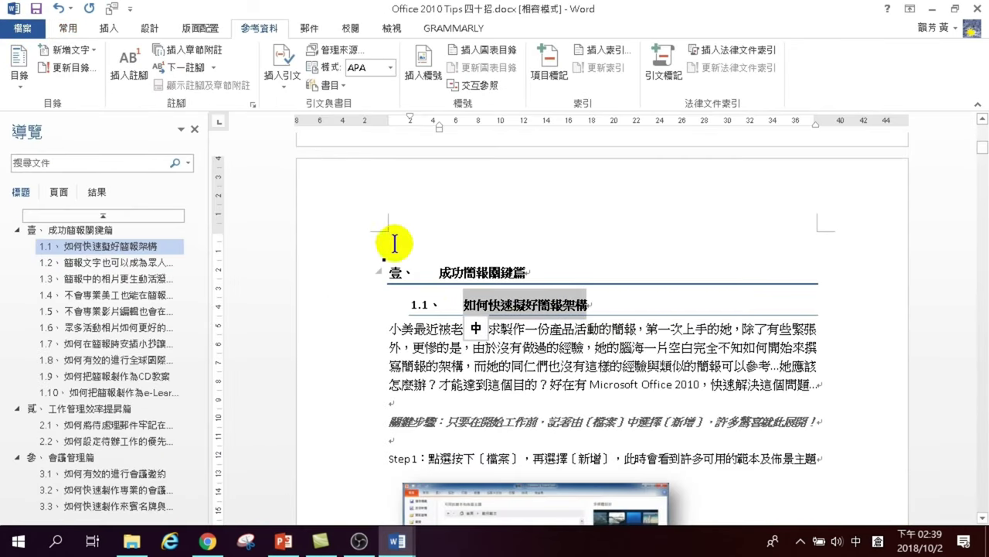
- Use the Quick Access Toolbar's Send to Microsoft PowerPoint button and view the resulting 簡報1 presentation
{"action": "left_click", "coordinate": [112, 9]}
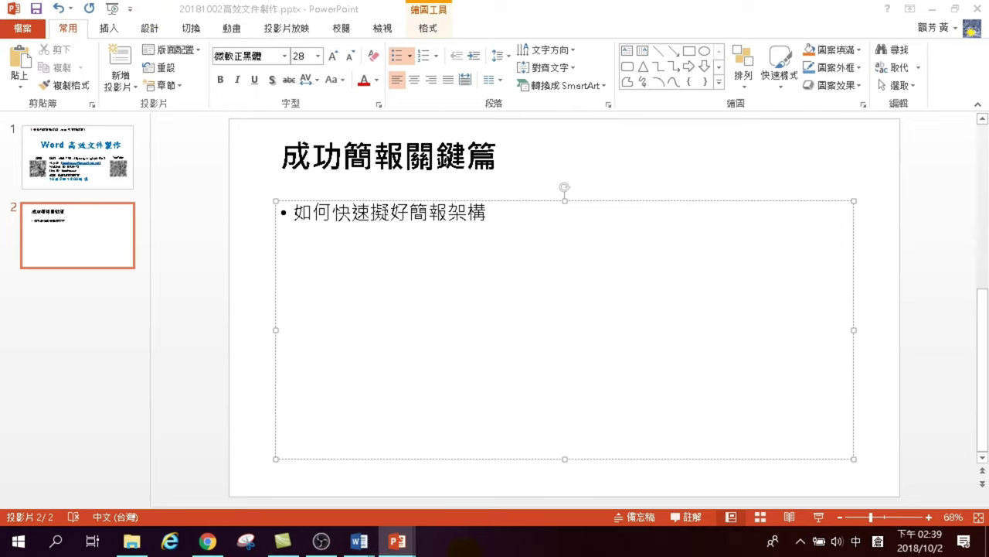
{"action": "left_click", "coordinate": [345, 211]}
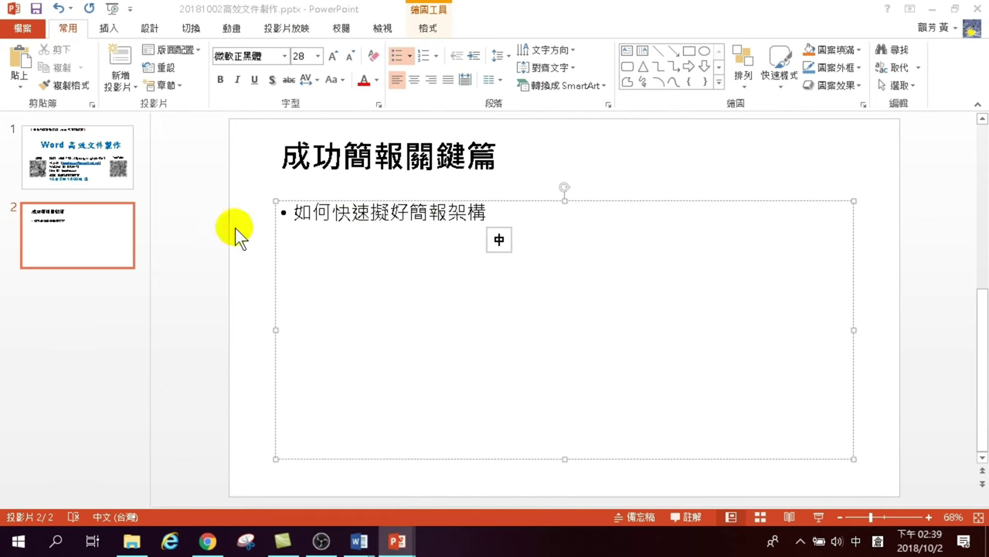
{"action": "left_click", "coordinate": [977, 8]}
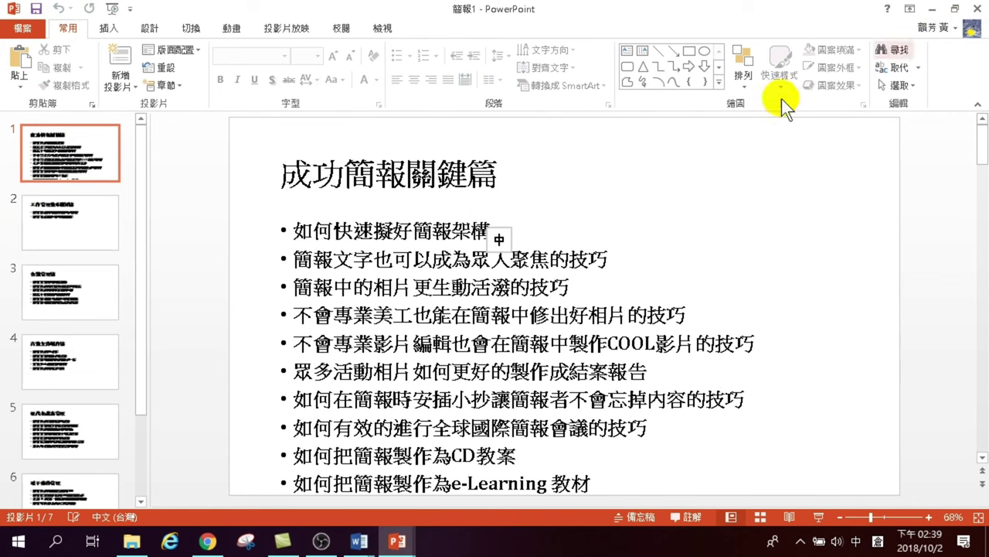
- Review slide 1's title and slide 2, 工作管理效率提昇篇, before heading back to Word
{"action": "left_click", "coordinate": [338, 172]}
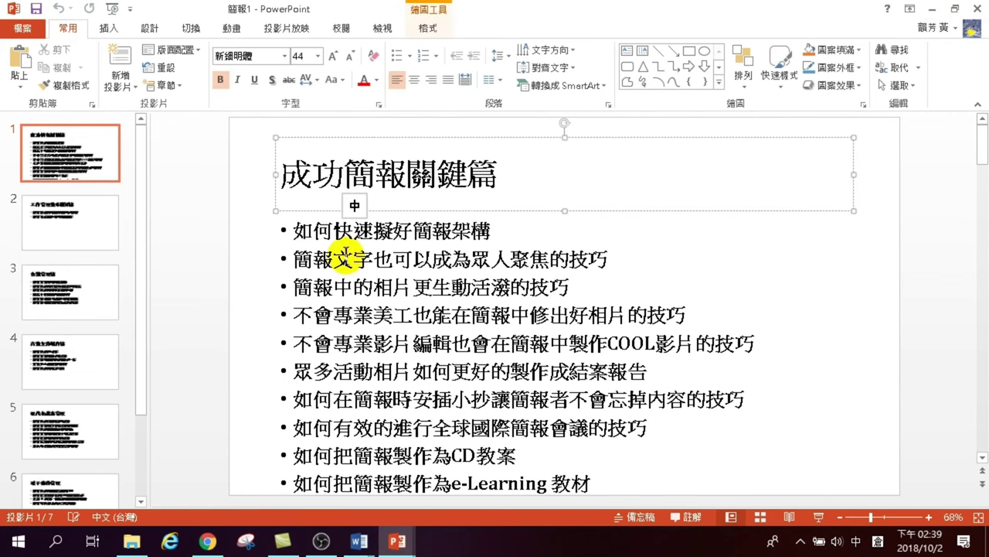
{"action": "left_click", "coordinate": [87, 218]}
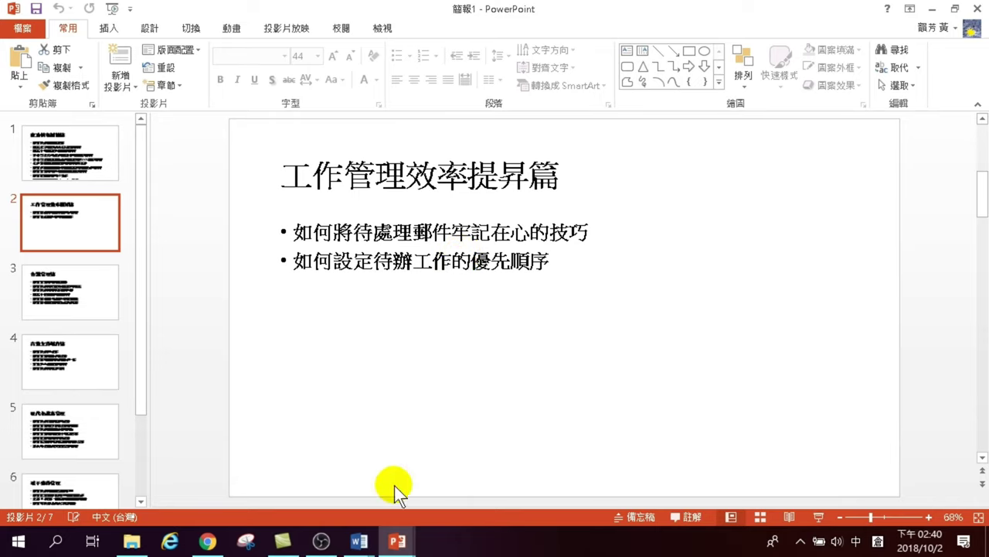
{"action": "mouse_move", "coordinate": [358, 540]}
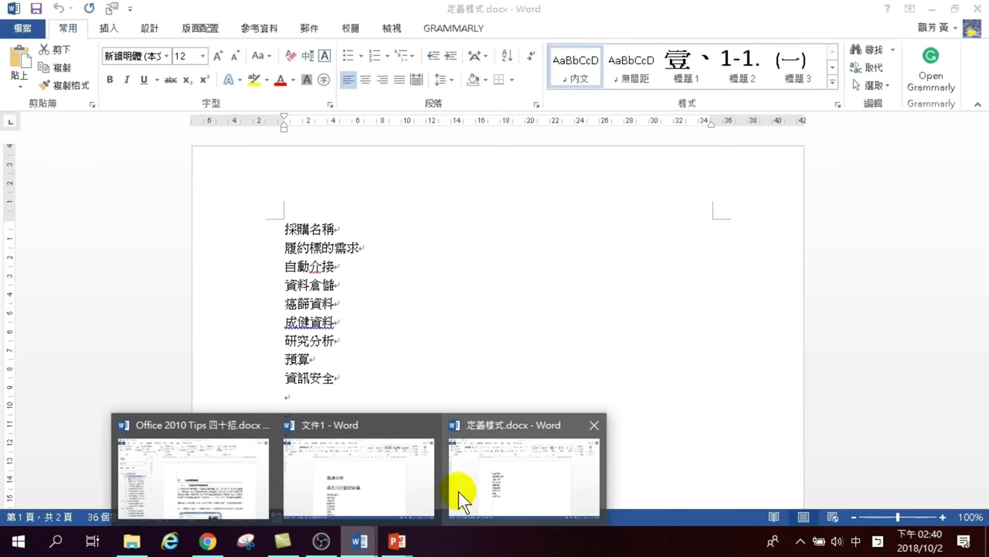
- Bring the Office 2010 Tips 四十招 document to the front and open Word Options from the File page
{"action": "left_click", "coordinate": [237, 445]}
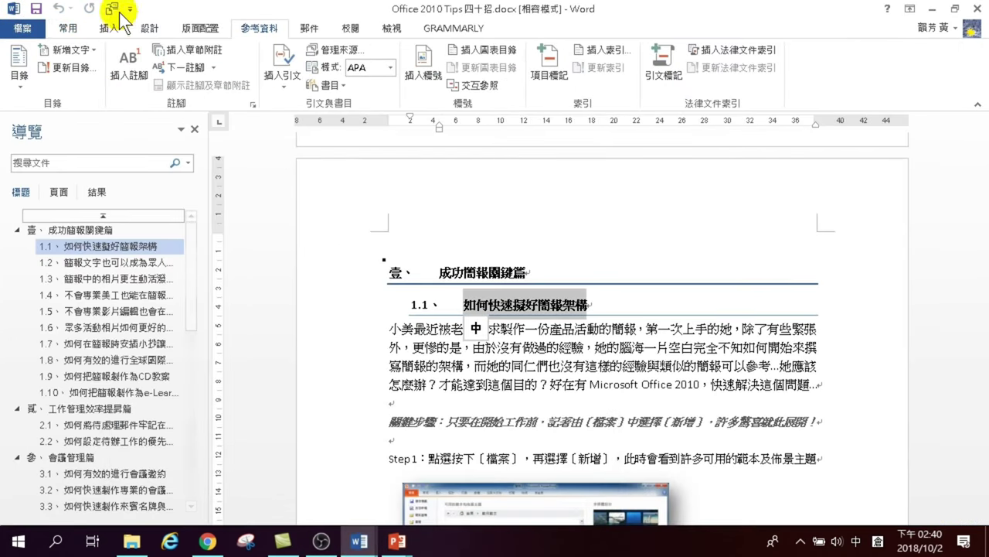
{"action": "left_click", "coordinate": [25, 31]}
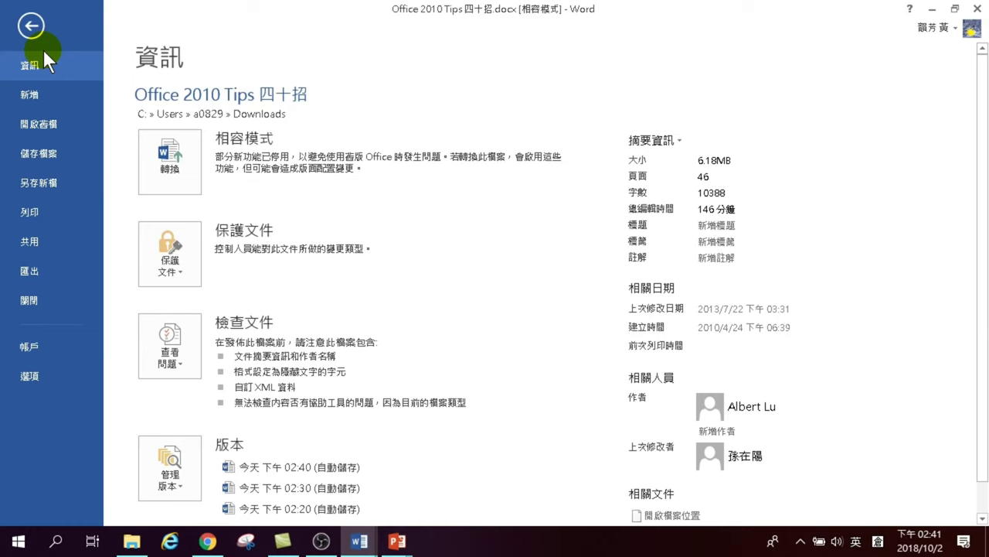
{"action": "left_click", "coordinate": [31, 373]}
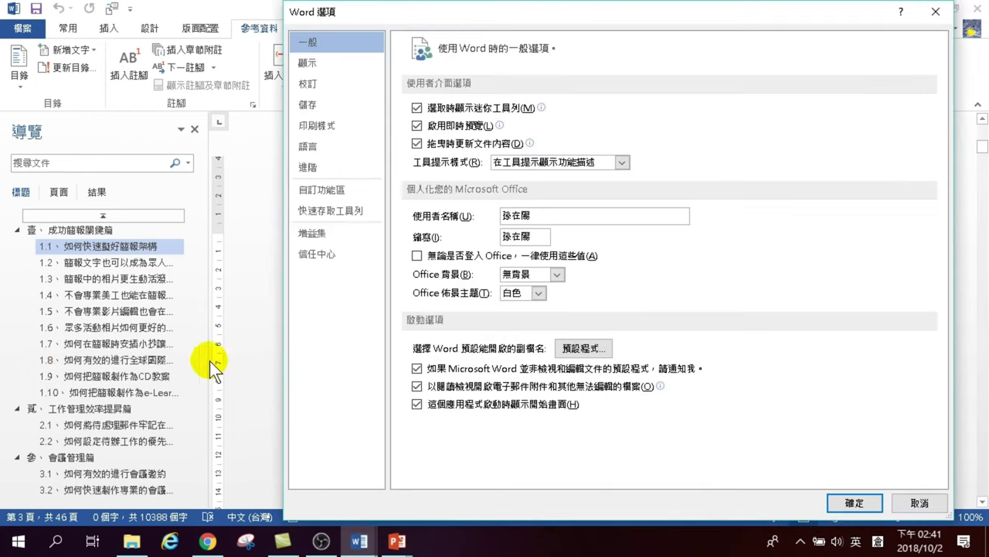
- Go to the Quick Access Toolbar page of Word Options and expand the 'Choose commands from' list
{"action": "left_click", "coordinate": [326, 209]}
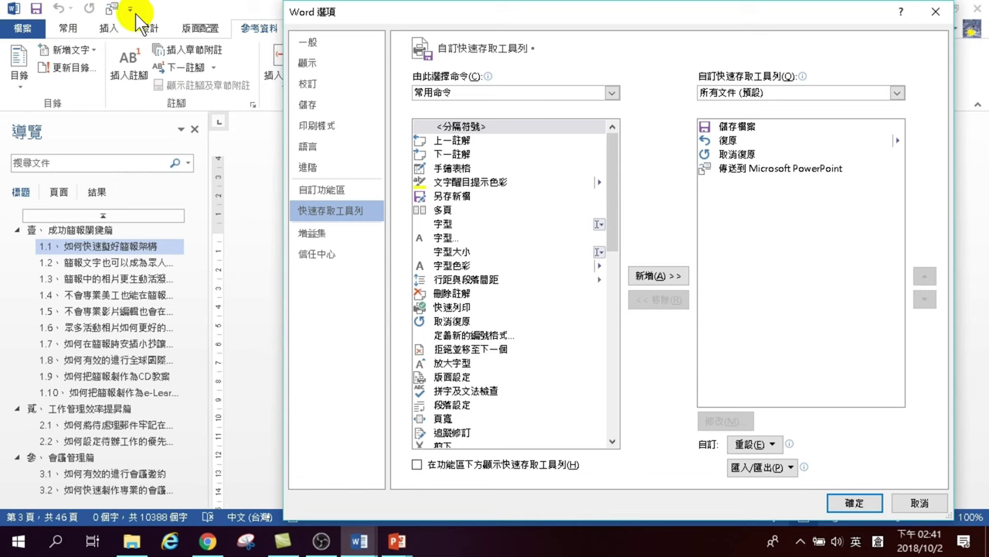
{"action": "left_click", "coordinate": [519, 93]}
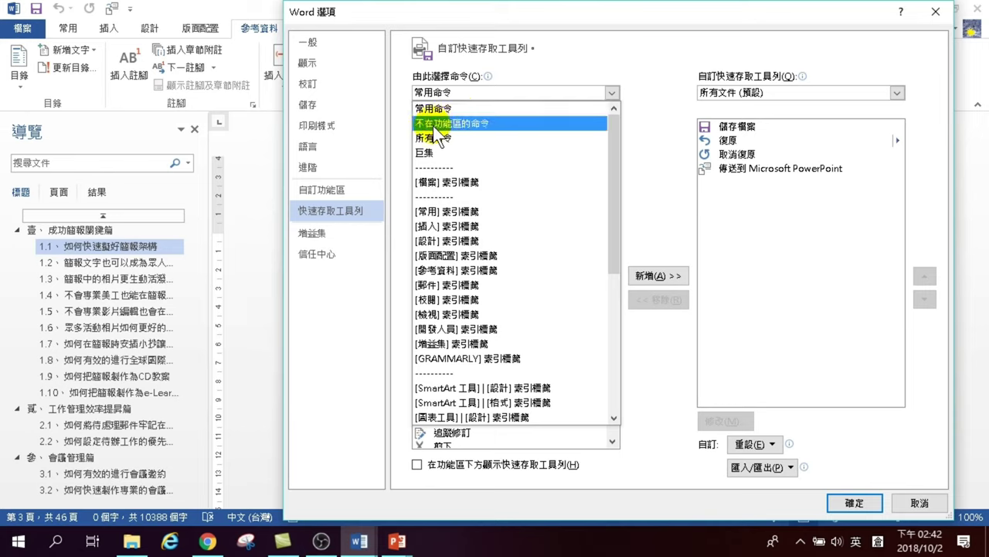
- Show 'Commands Not in the Ribbon' and select 傳送到 Microsoft PowerPoint in that list
{"action": "left_click", "coordinate": [455, 125]}
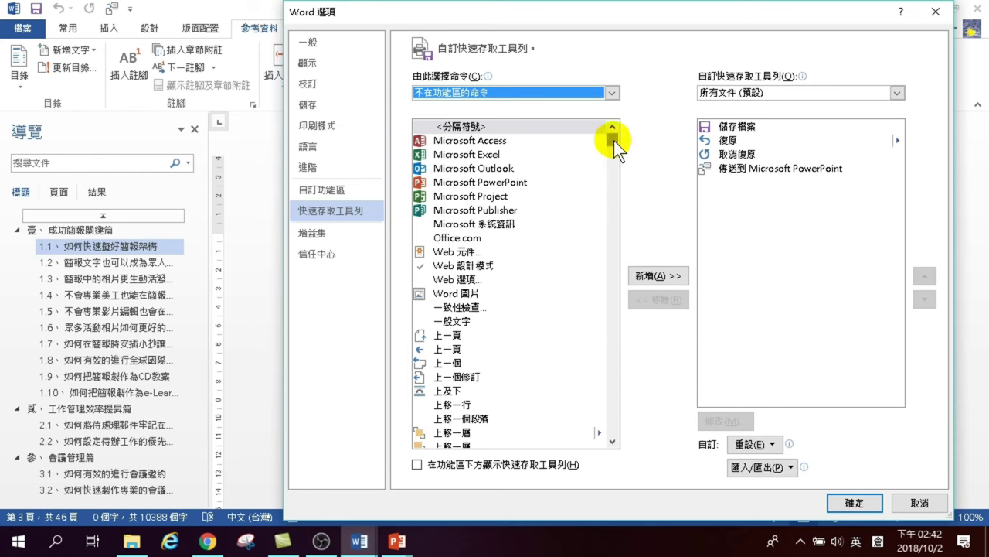
{"action": "left_click_drag", "start_coordinate": [614, 140], "coordinate": [629, 346]}
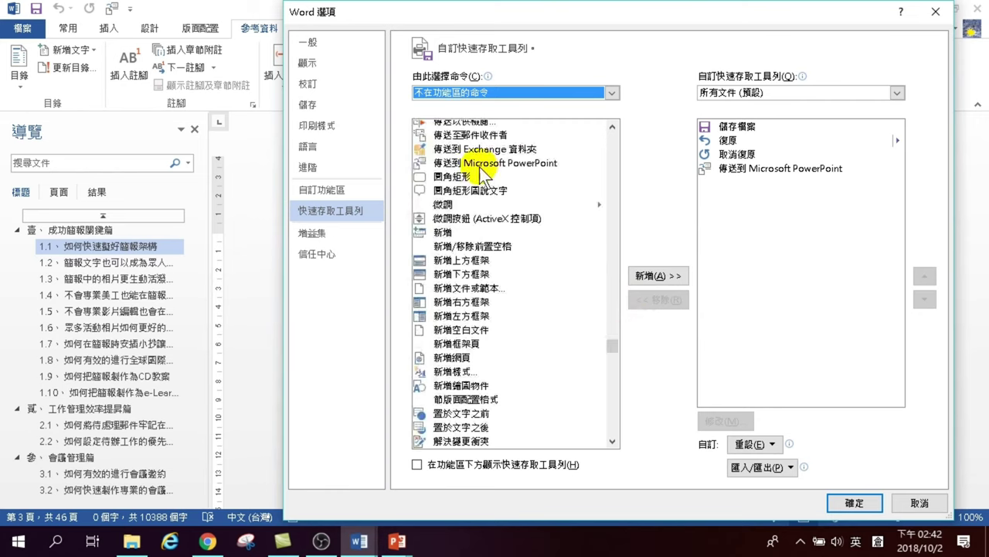
{"action": "left_click", "coordinate": [478, 163]}
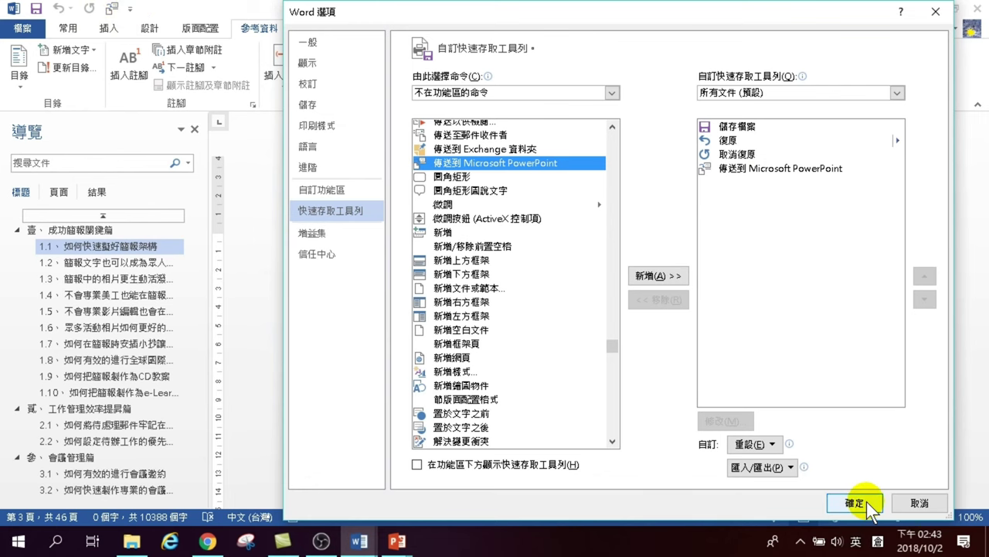
- Close Word Options, switch to the 簡報1 presentation, and display slide 1, 成功簡報關鍵篇
{"action": "left_click", "coordinate": [930, 504]}
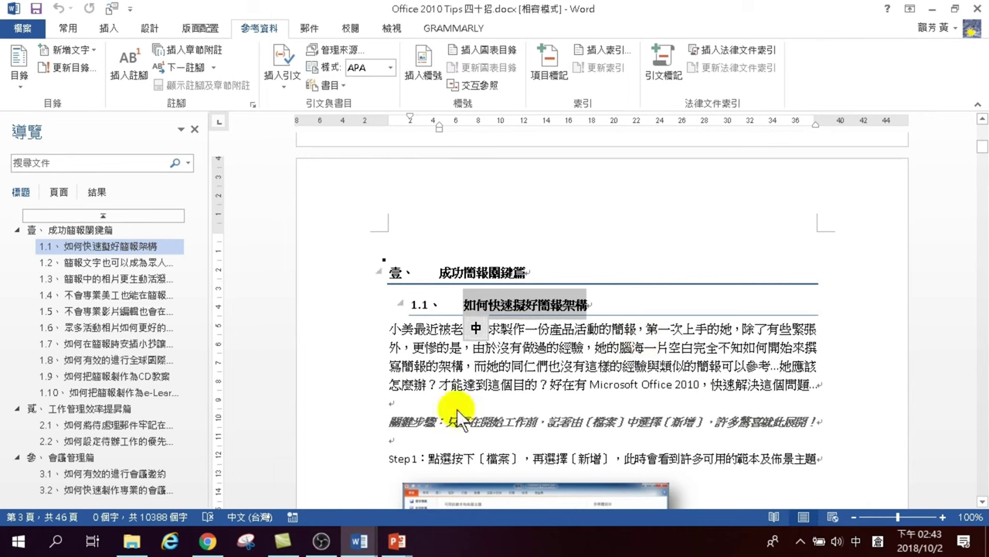
{"action": "left_click", "coordinate": [398, 541]}
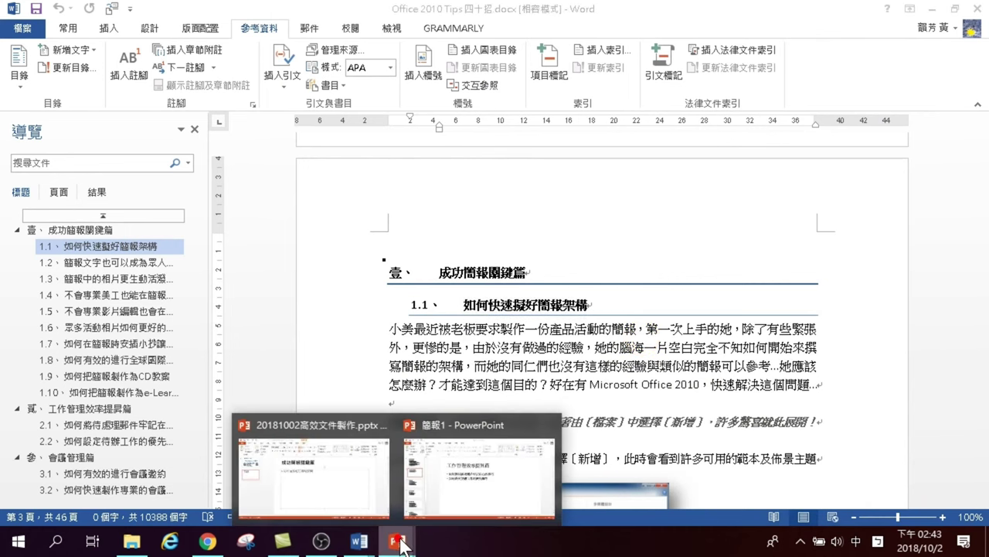
{"action": "left_click", "coordinate": [464, 487]}
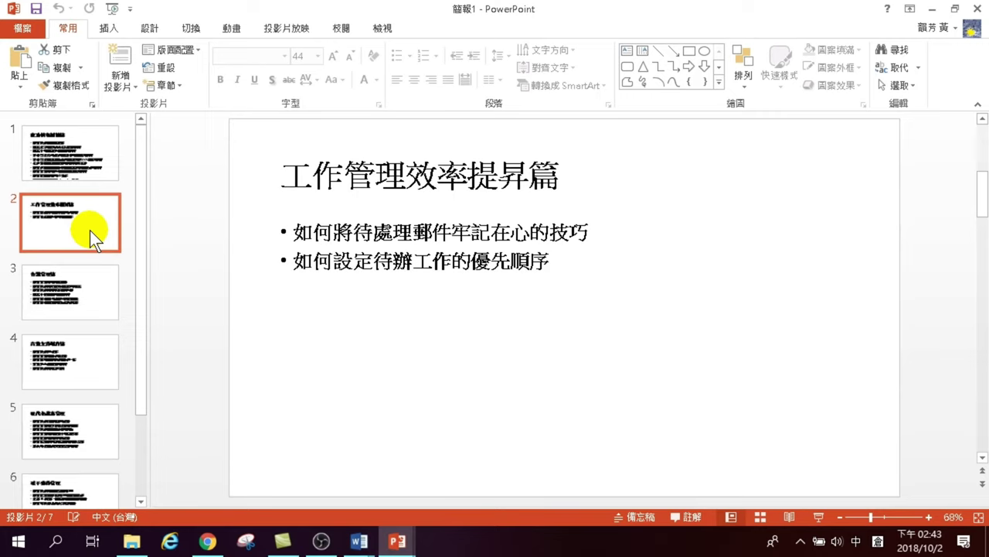
{"action": "left_click", "coordinate": [68, 167]}
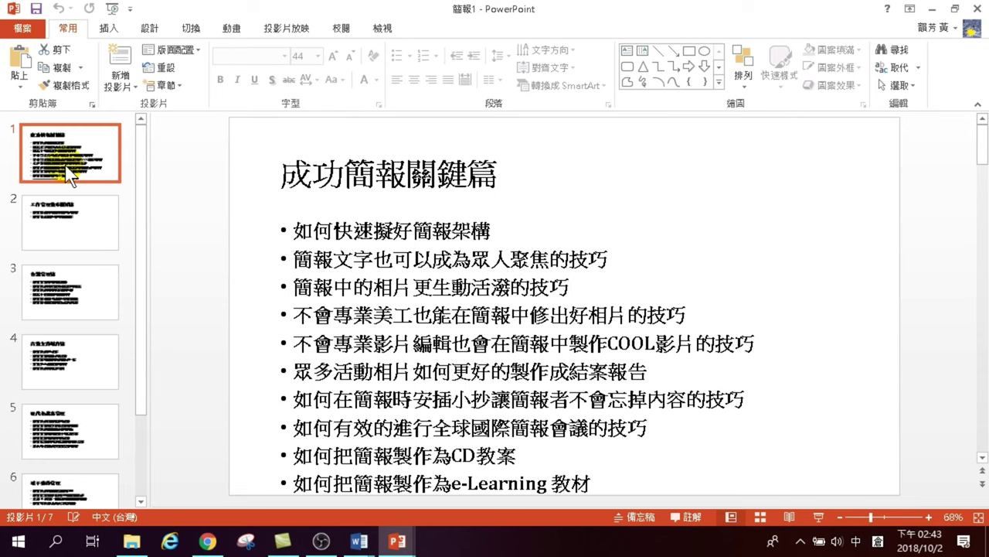
- Return to Word, clear the heading selection, and save Office 2010 Tips 四十招.docx
{"action": "left_click", "coordinate": [978, 8]}
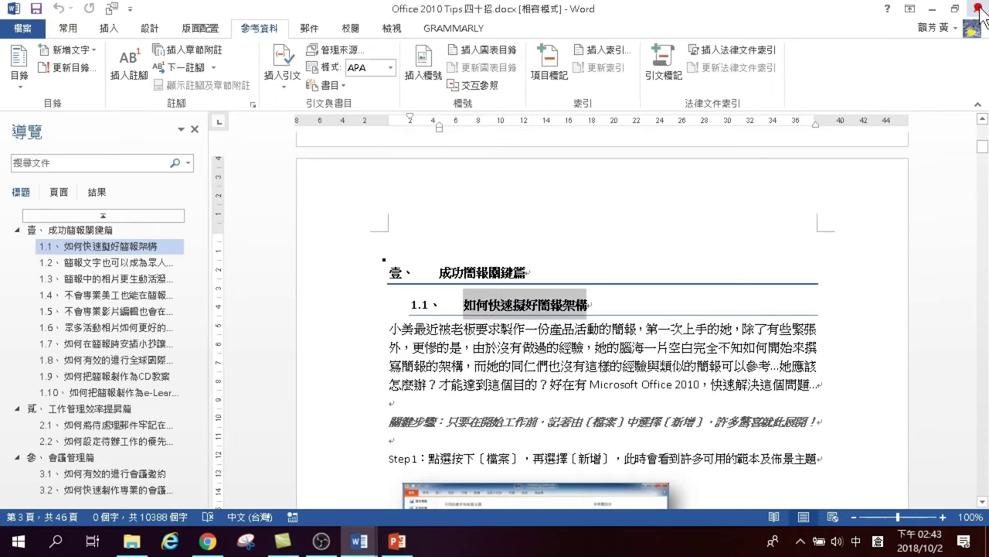
{"action": "left_click", "coordinate": [471, 366]}
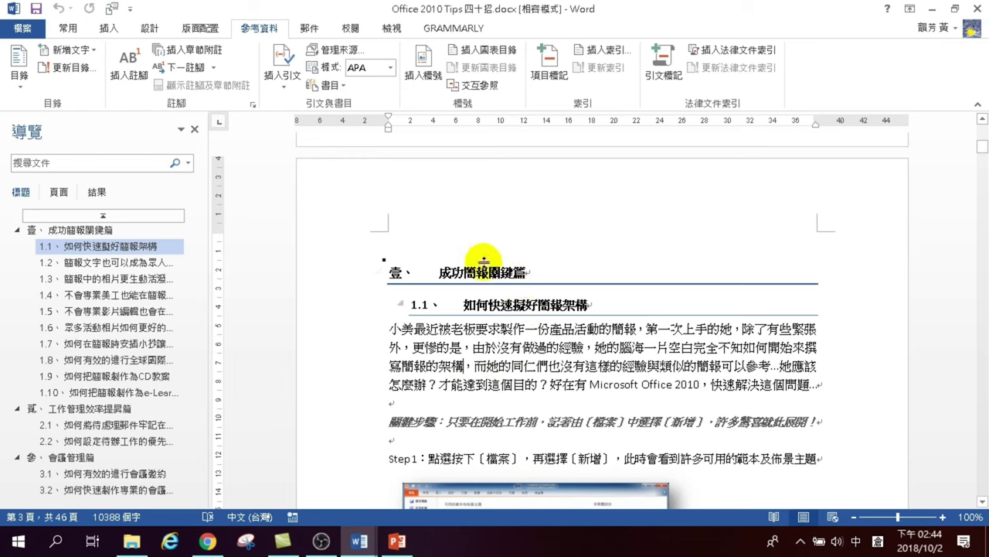
{"action": "left_click", "coordinate": [35, 11]}
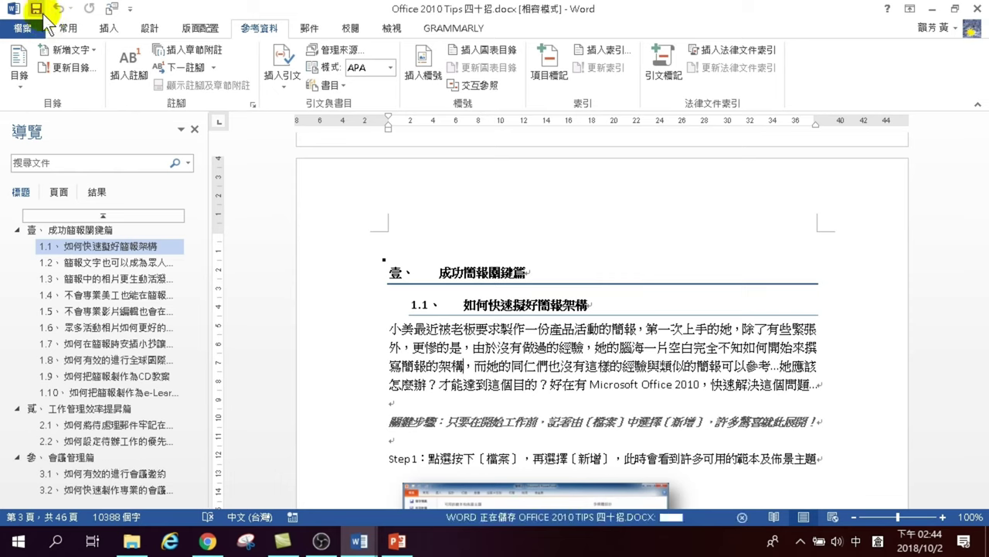